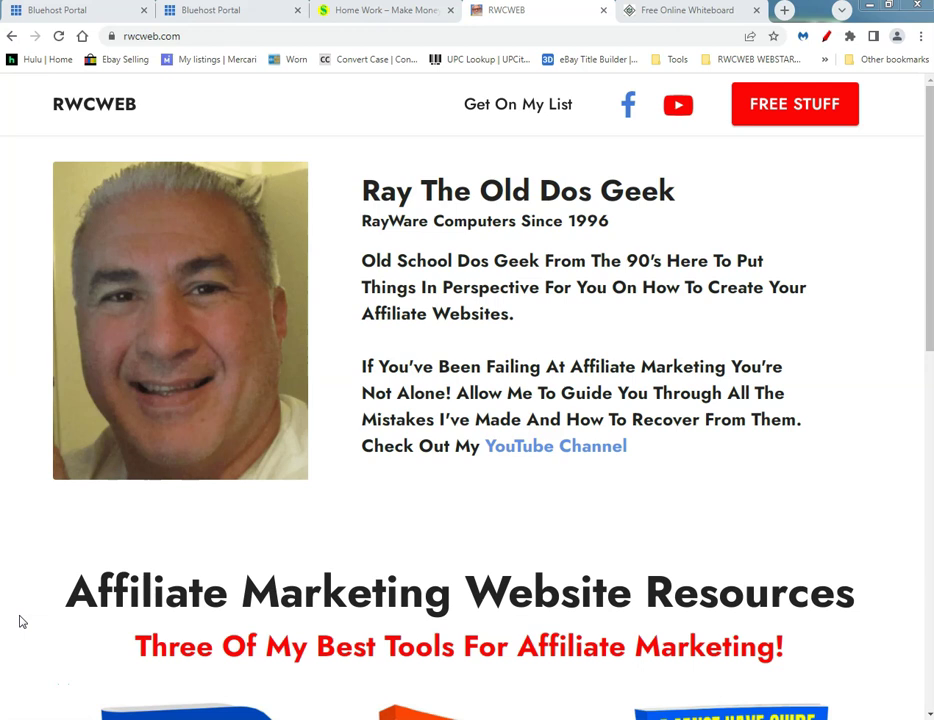
Switch to the Home Work – Make Money tab at cb.rwcweb.com and scroll through its posts.
{"action": "left_click", "coordinate": [396, 12]}
{"action": "scroll", "coordinate": [400, 348], "scroll_direction": "up", "scroll_amount": 1}
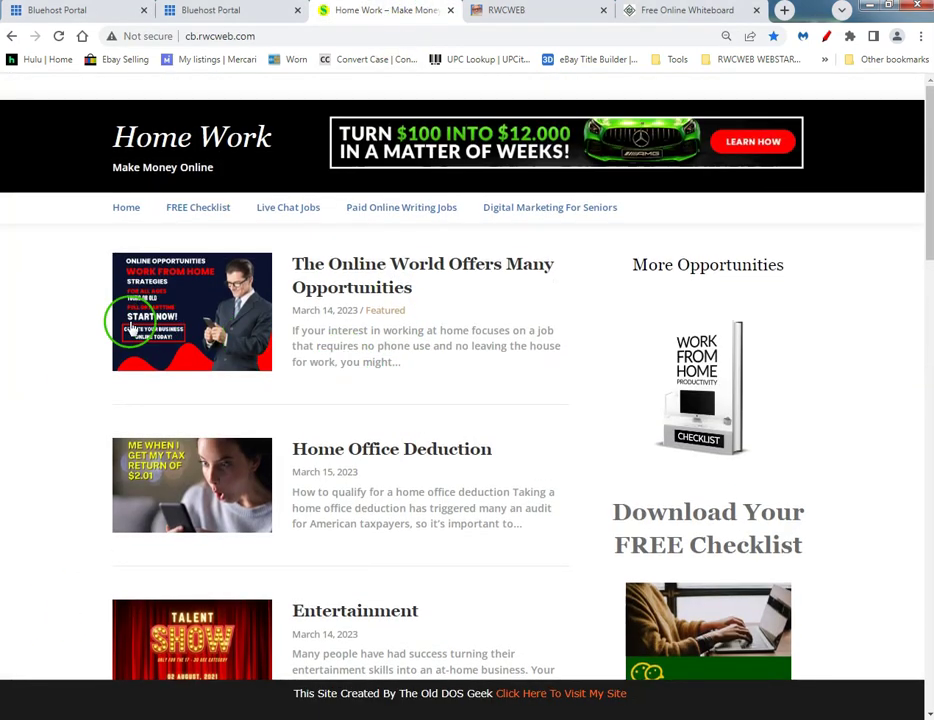
{"action": "scroll", "coordinate": [129, 327], "scroll_direction": "down", "scroll_amount": 6}
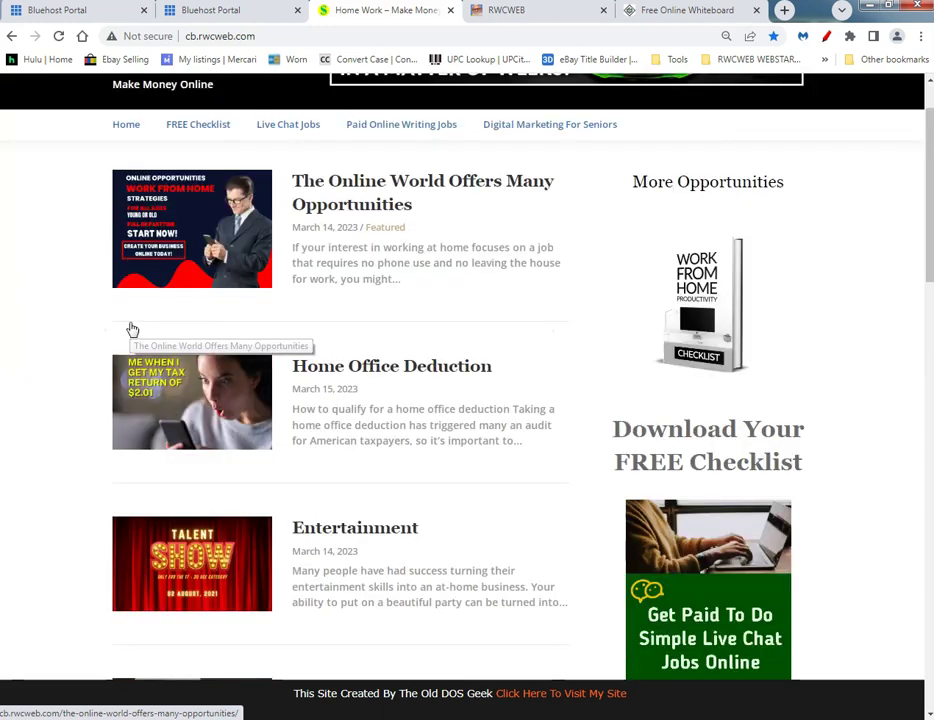
{"action": "scroll", "coordinate": [540, 488], "scroll_direction": "down", "scroll_amount": 4}
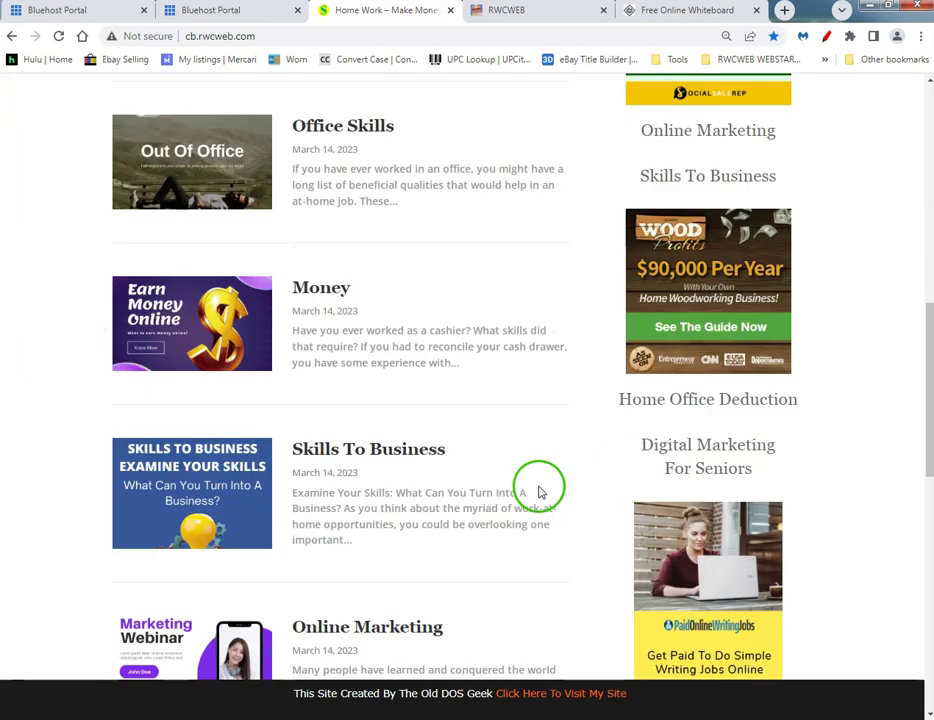
{"action": "scroll", "coordinate": [540, 488], "scroll_direction": "up", "scroll_amount": 10}
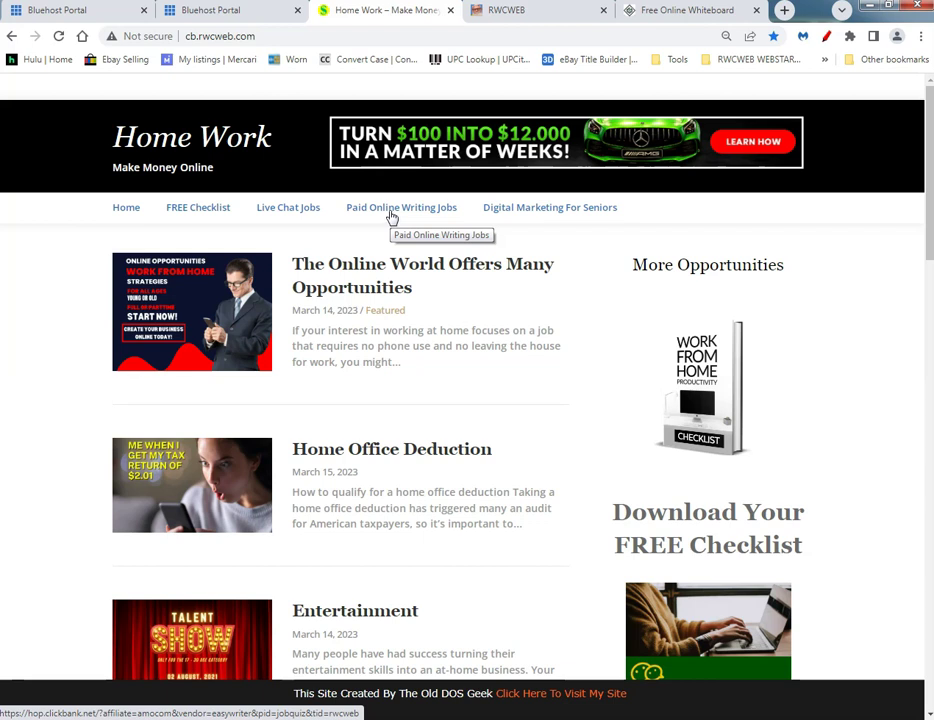
{"action": "left_click", "coordinate": [319, 715]}
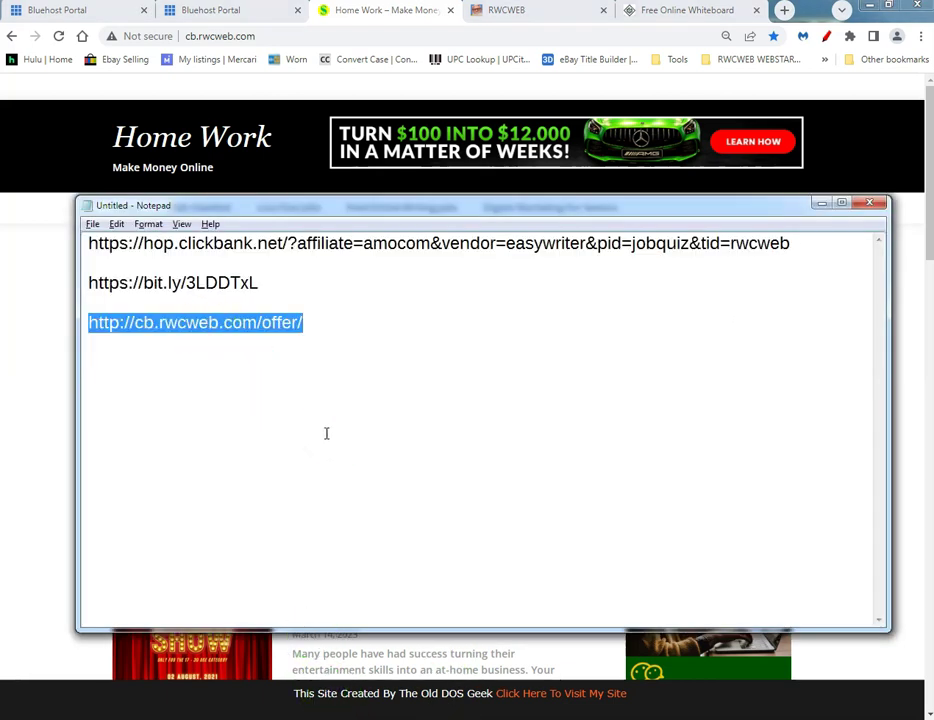
{"action": "left_click", "coordinate": [323, 400]}
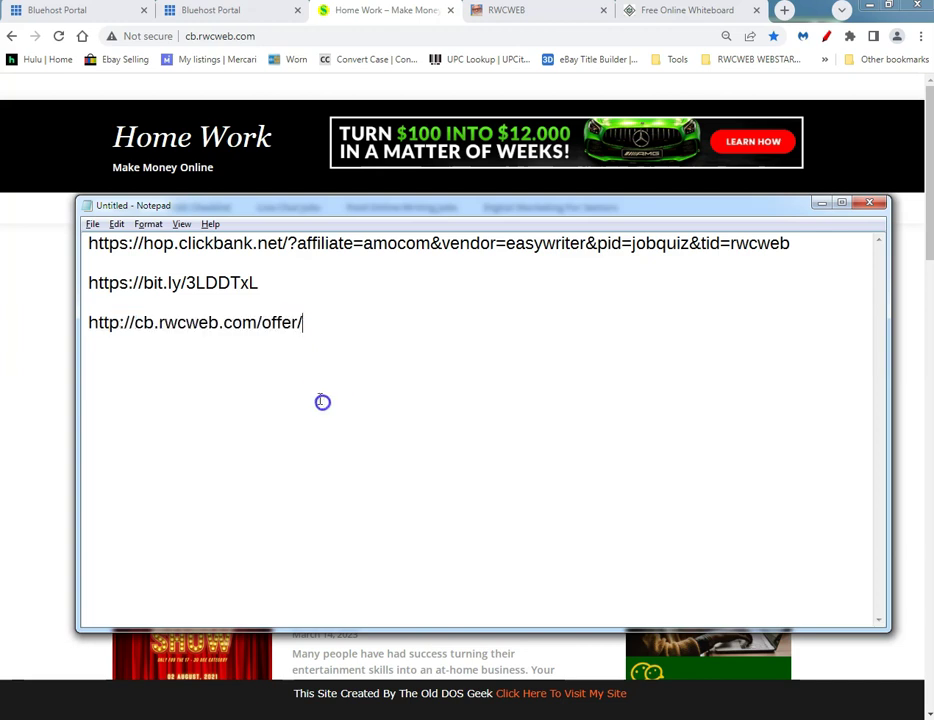
{"action": "left_click", "coordinate": [262, 322], "text": "shift"}
{"action": "left_click", "coordinate": [322, 387]}
{"action": "left_click", "coordinate": [256, 16]}
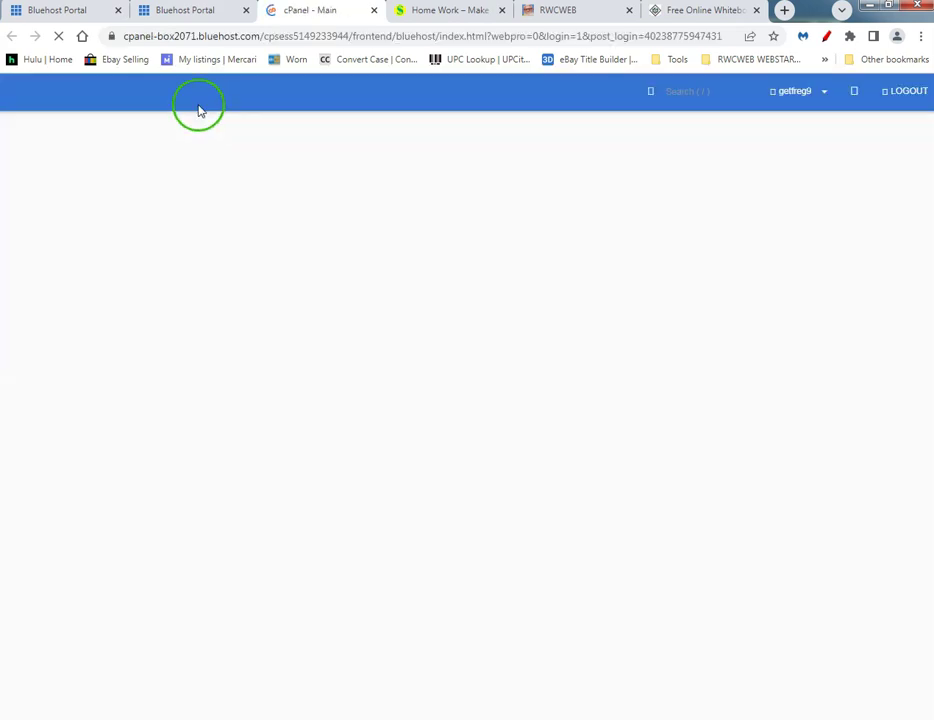
Open File Manager and browse from public_html into cb-rwcweb-com, then its dmseniors folder.
{"action": "left_click", "coordinate": [272, 278]}
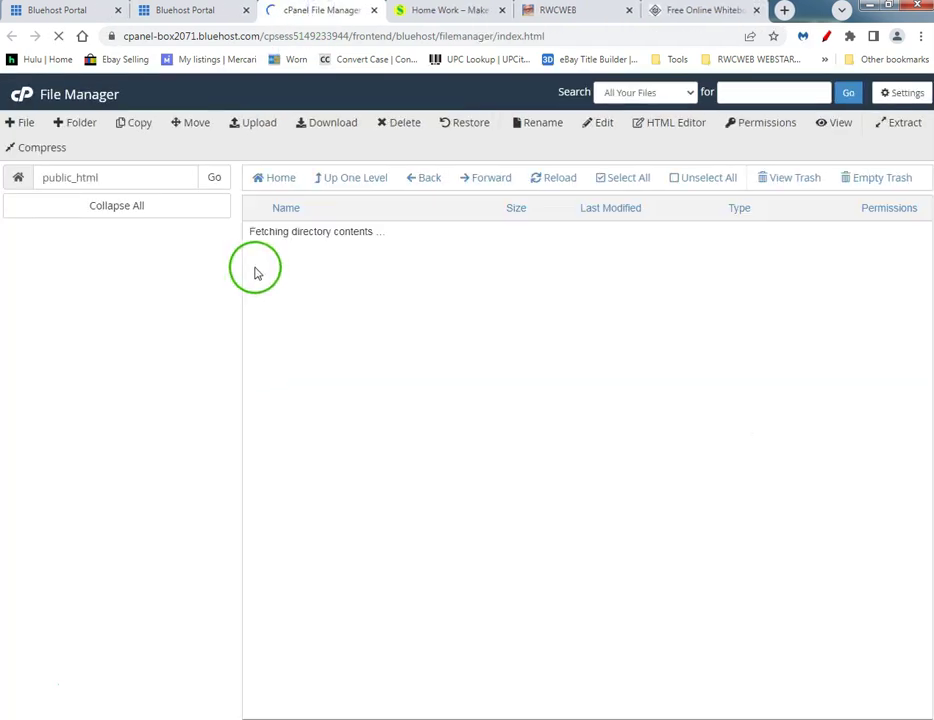
{"action": "scroll", "coordinate": [252, 310], "scroll_direction": "down", "scroll_amount": 2}
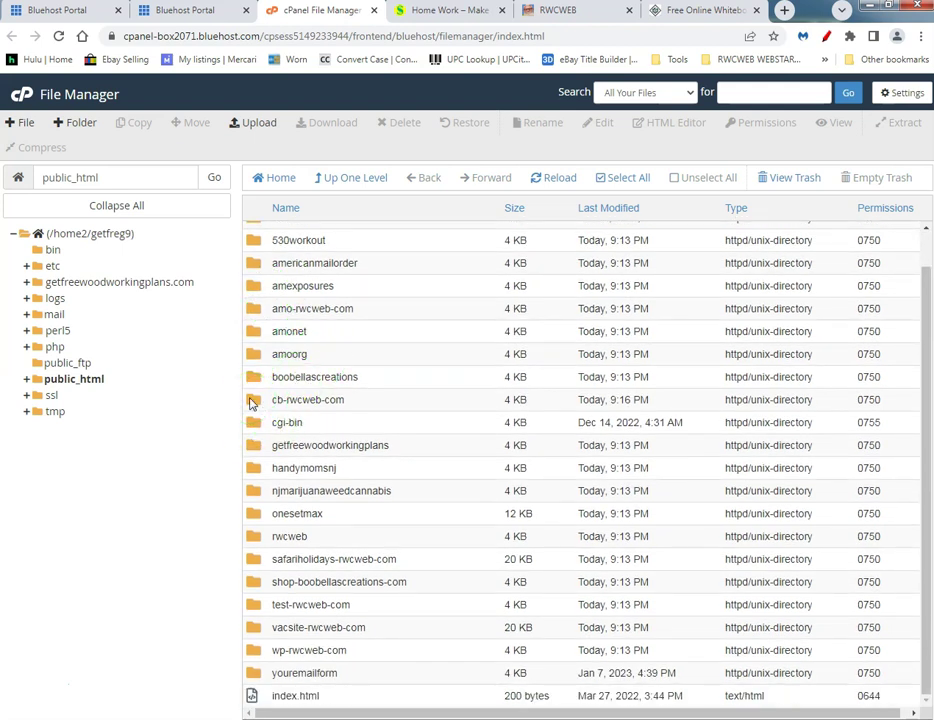
{"action": "double_click", "coordinate": [252, 400]}
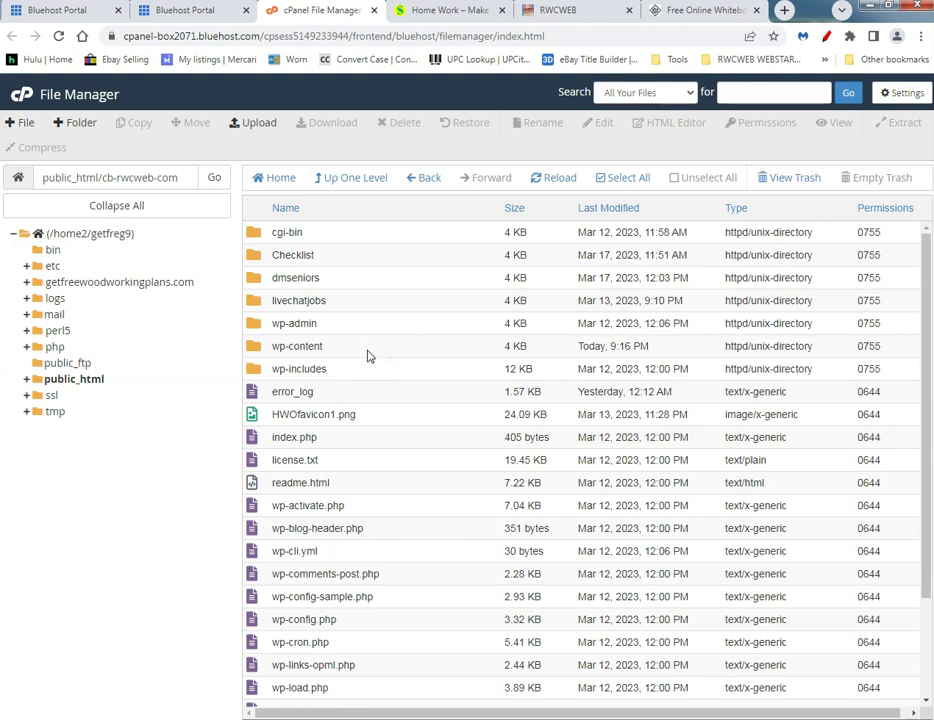
{"action": "left_click", "coordinate": [363, 345]}
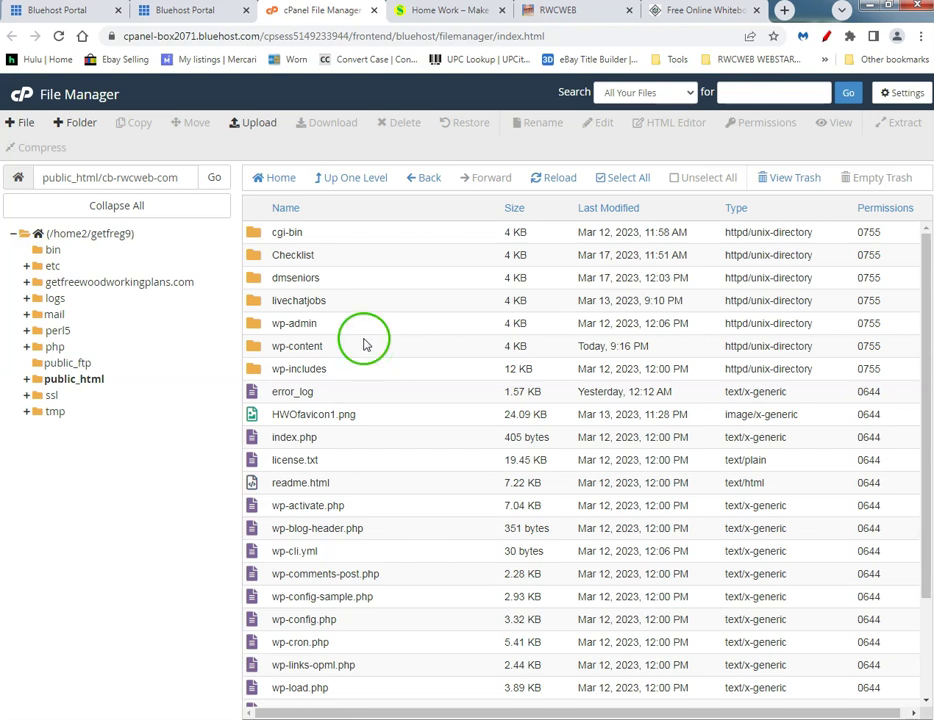
{"action": "double_click", "coordinate": [256, 285]}
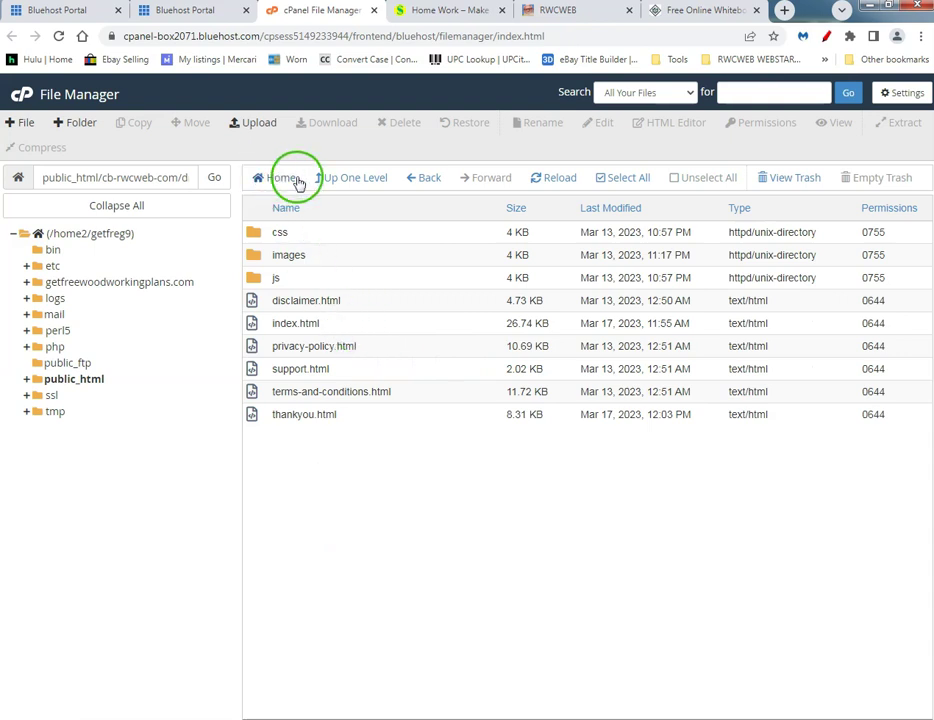
Create an 'offer' folder inside cb-rwcweb-com, open it, and start a new file there.
{"action": "left_click", "coordinate": [335, 180]}
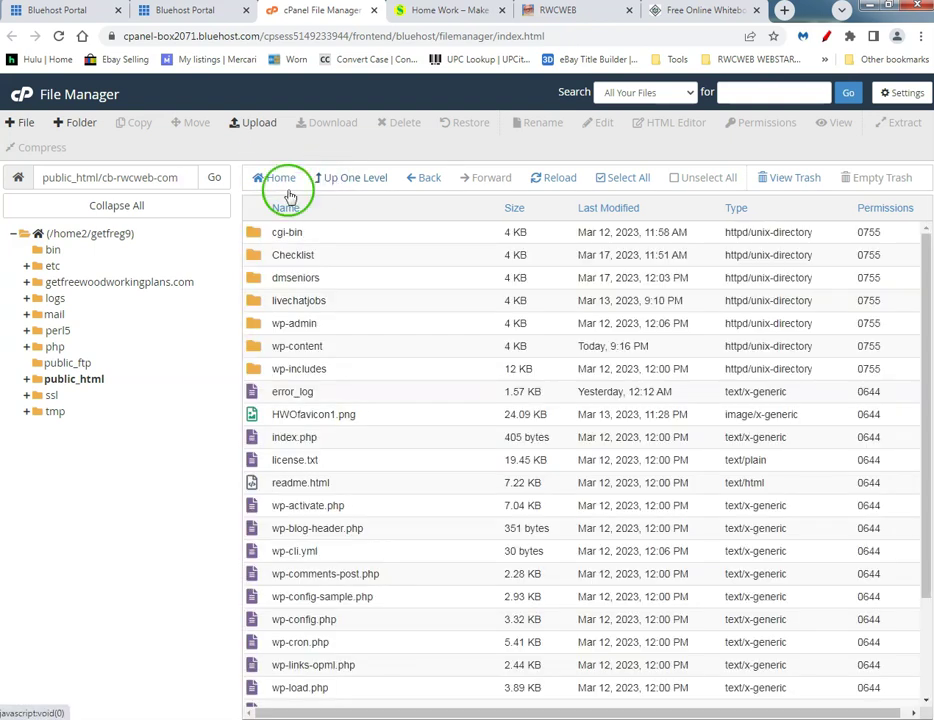
{"action": "left_click", "coordinate": [75, 122]}
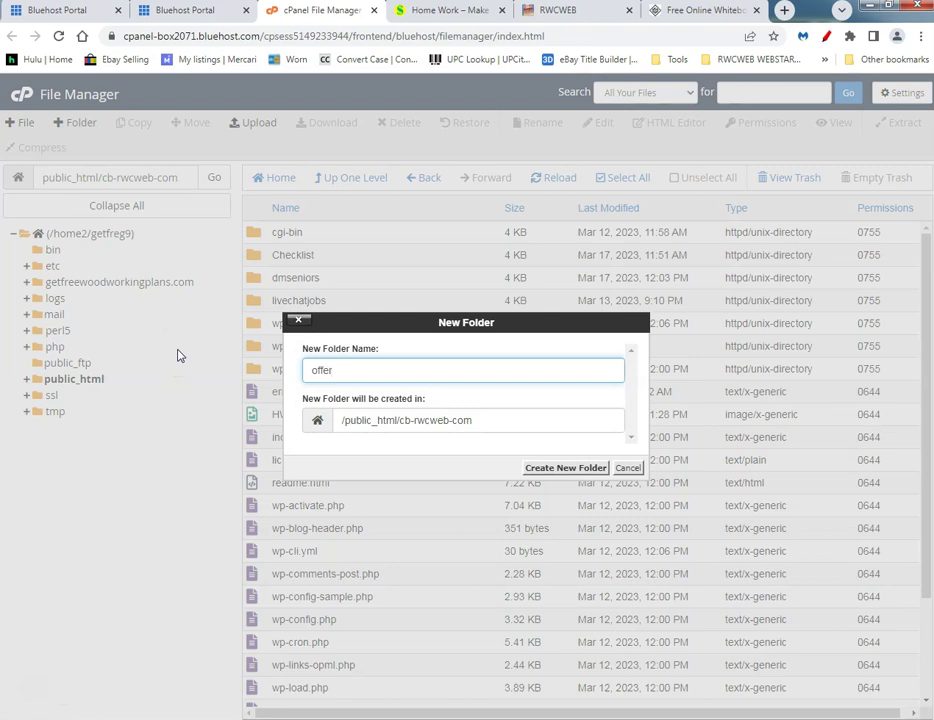
{"action": "type", "text": "offer"}
{"action": "key", "text": "Return"}
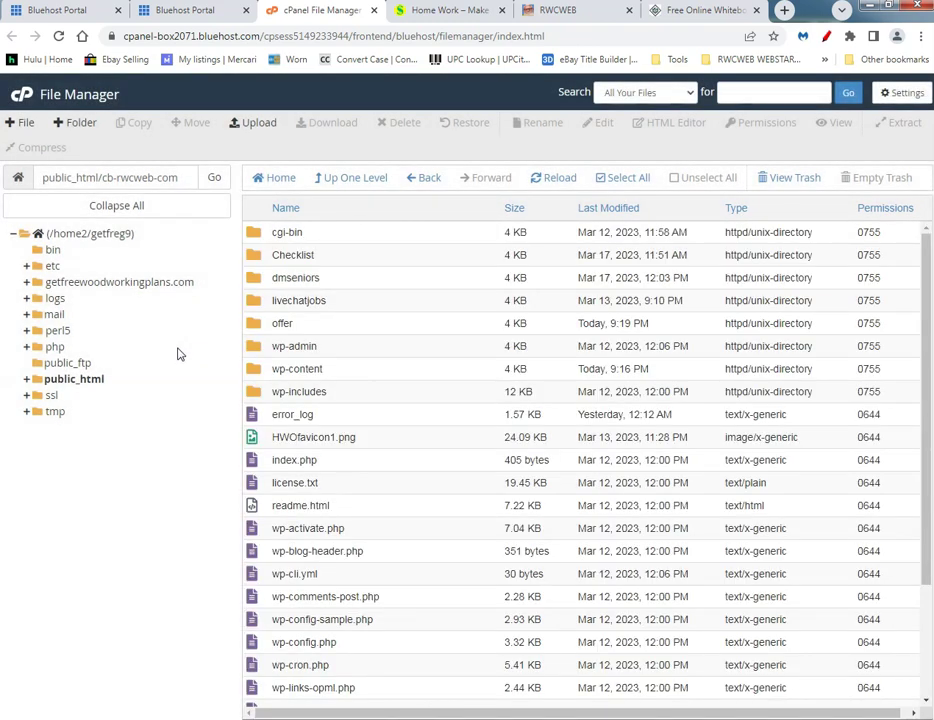
{"action": "double_click", "coordinate": [254, 325]}
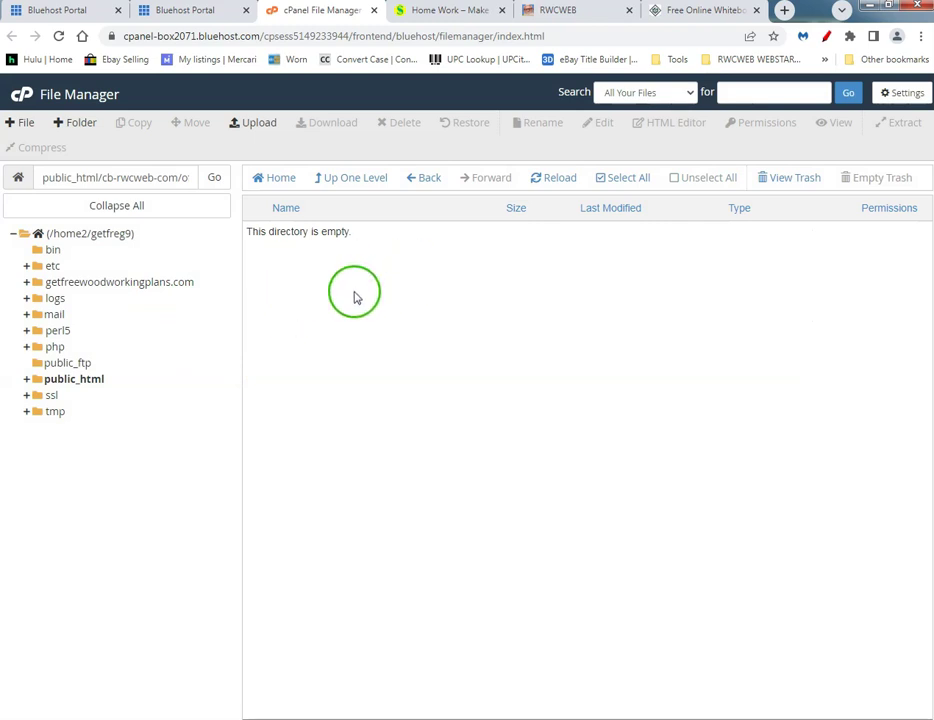
{"action": "left_click", "coordinate": [20, 122]}
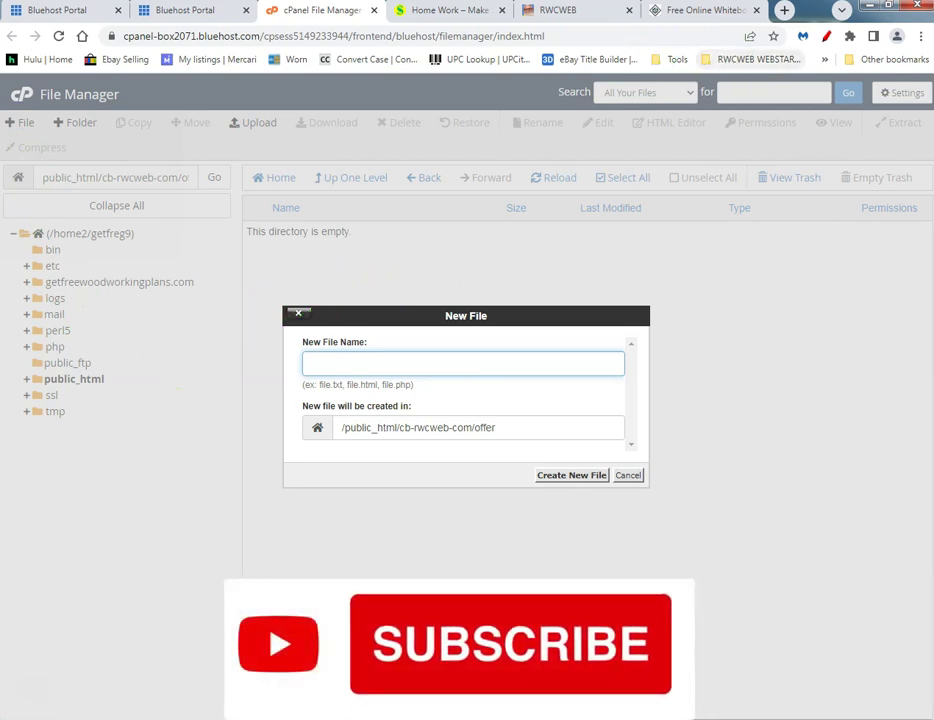
Load cb.rwcweb.com/offer in the Home Work tab, get 403 Forbidden, then return to Bluehost Portal.
{"action": "left_click", "coordinate": [411, 13]}
{"action": "left_click", "coordinate": [323, 35]}
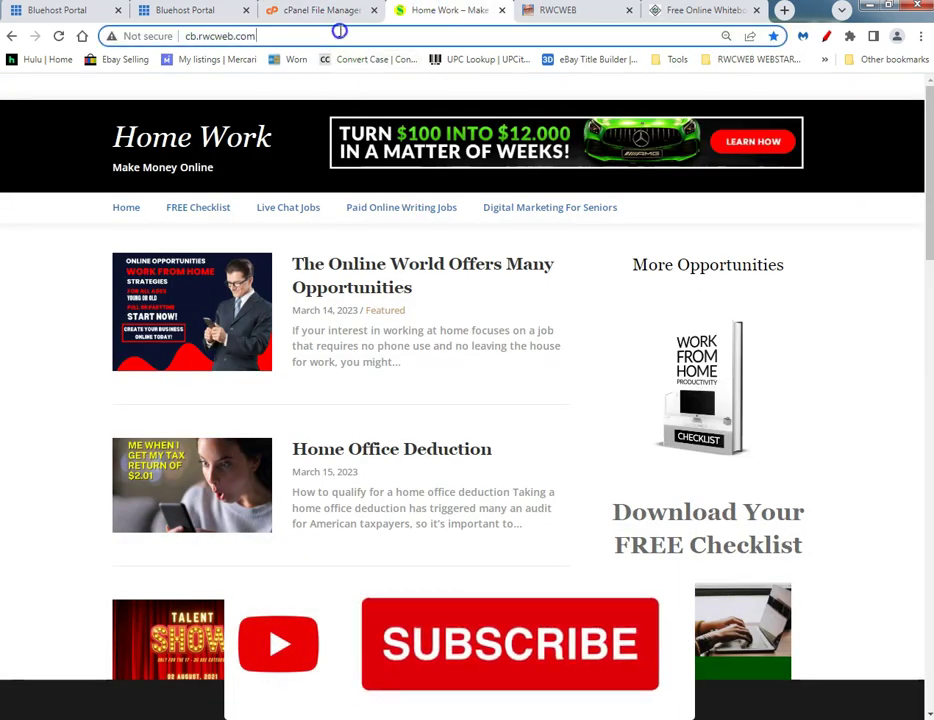
{"action": "type", "text": "/offe"}
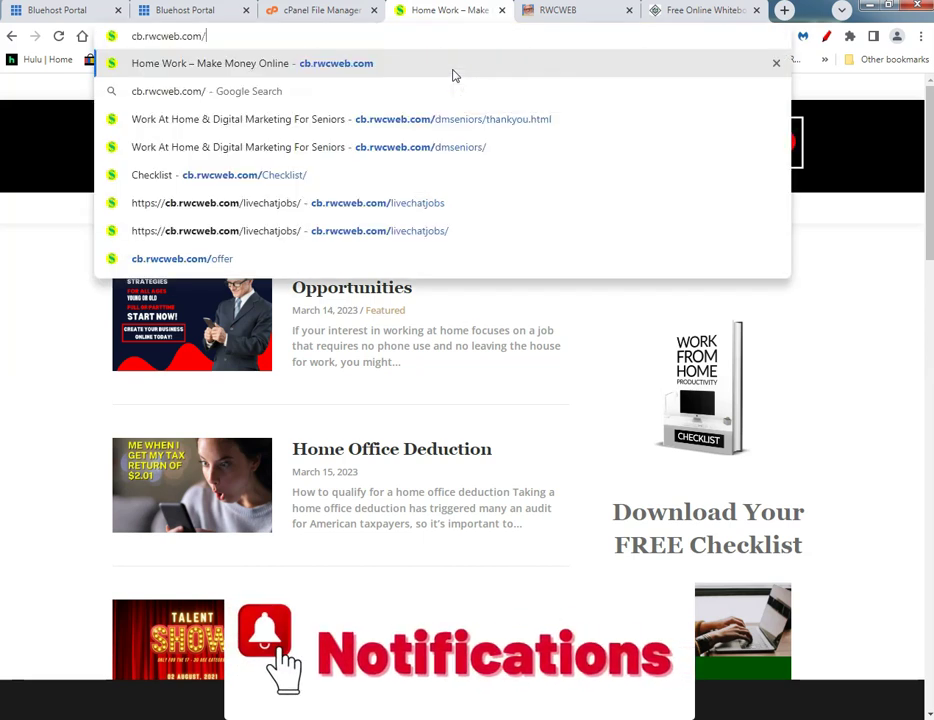
{"action": "type", "text": "r"}
{"action": "key", "text": "Return"}
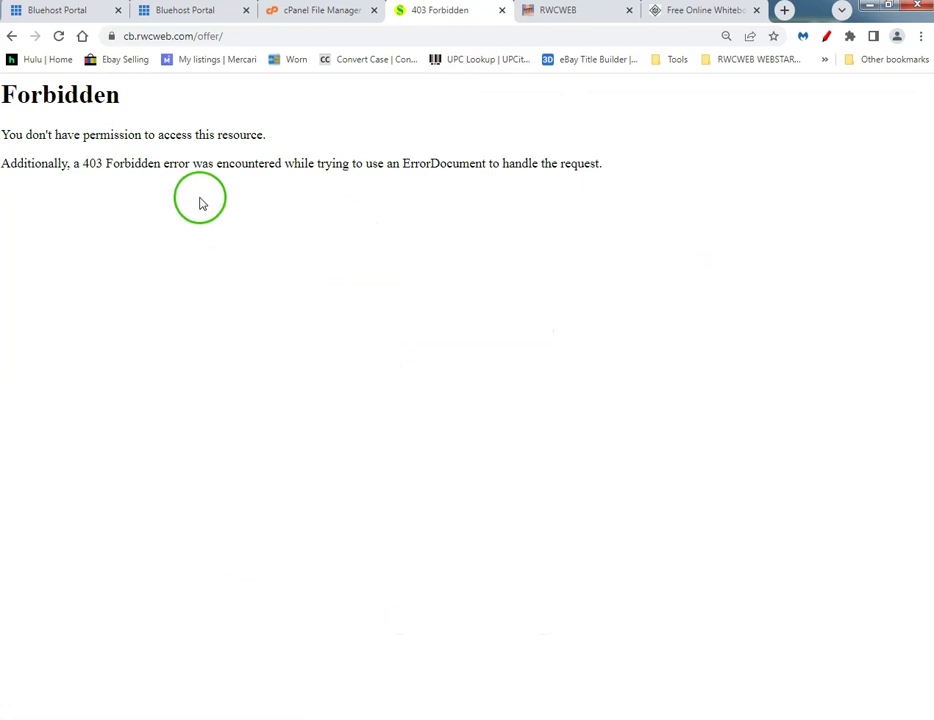
{"action": "left_click", "coordinate": [195, 14]}
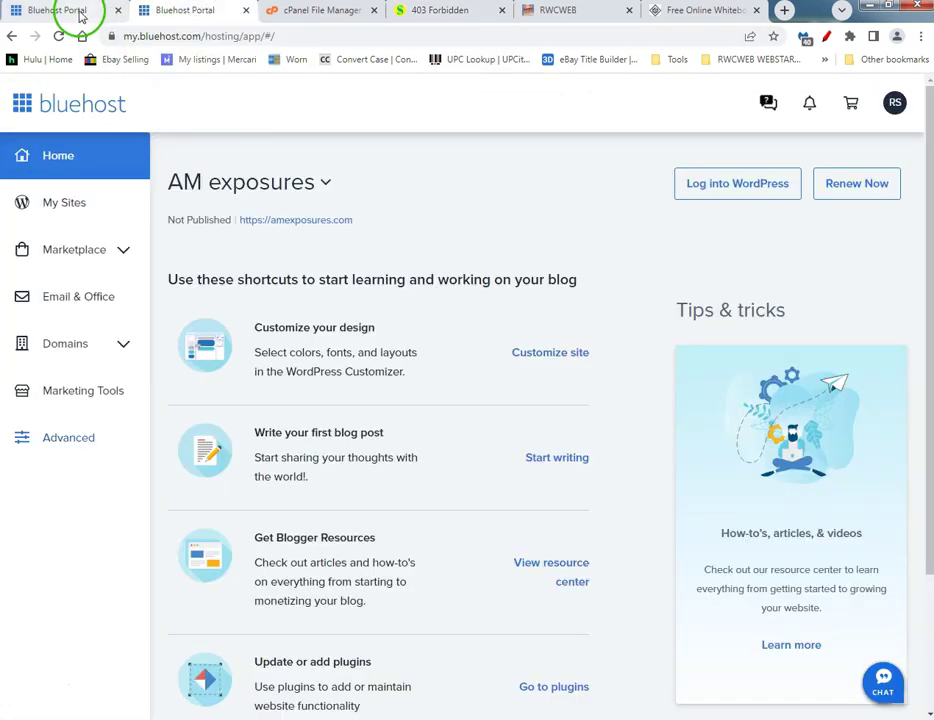
Create index.html in the offer folder and open it in the HTML Editor.
{"action": "left_click", "coordinate": [317, 12]}
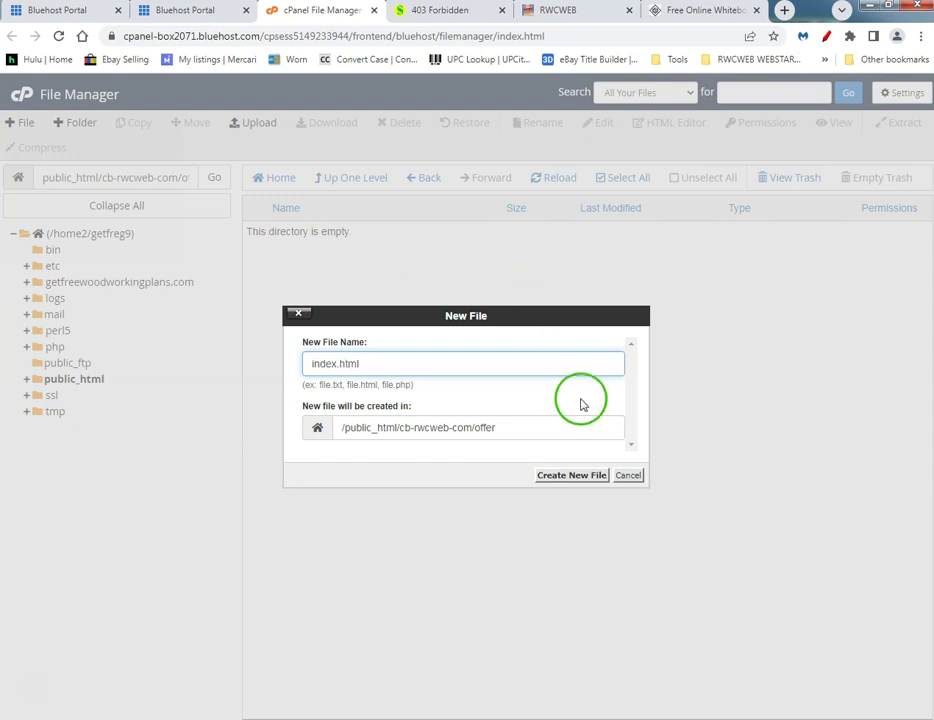
{"action": "left_click", "coordinate": [573, 478]}
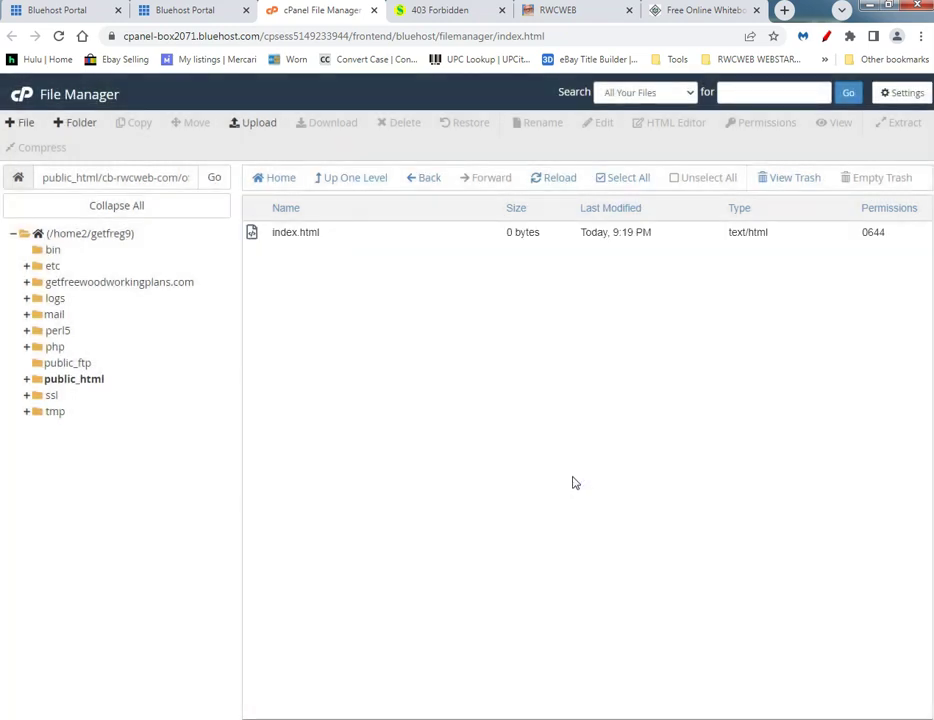
{"action": "left_click", "coordinate": [340, 234]}
{"action": "left_click", "coordinate": [663, 122]}
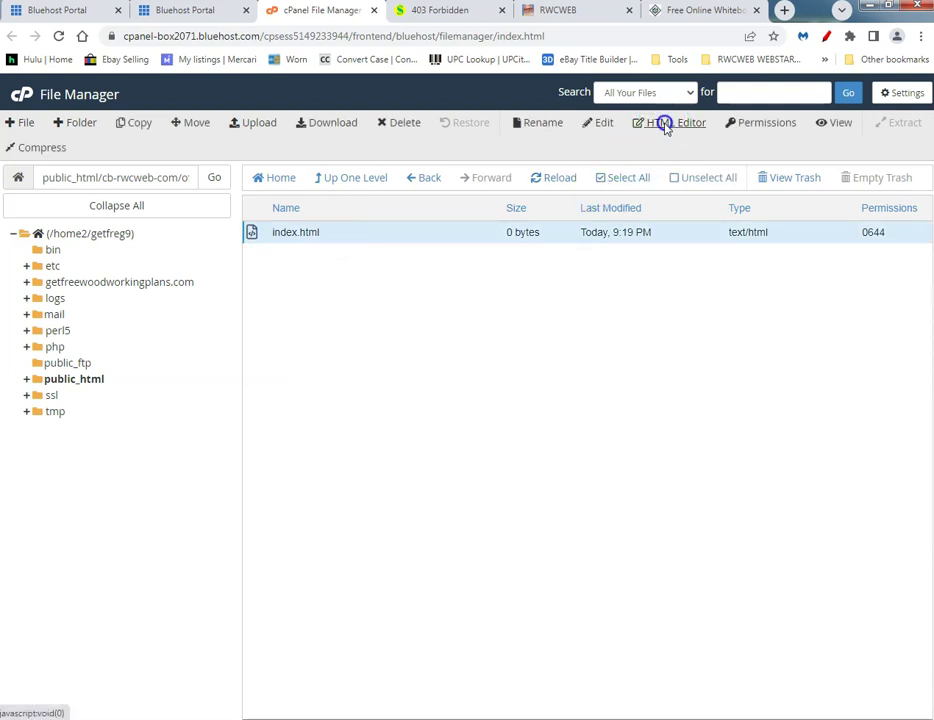
Confirm editing and view the blank index.html source, then return to the Bluehost Portal dashboard.
{"action": "left_click", "coordinate": [597, 475]}
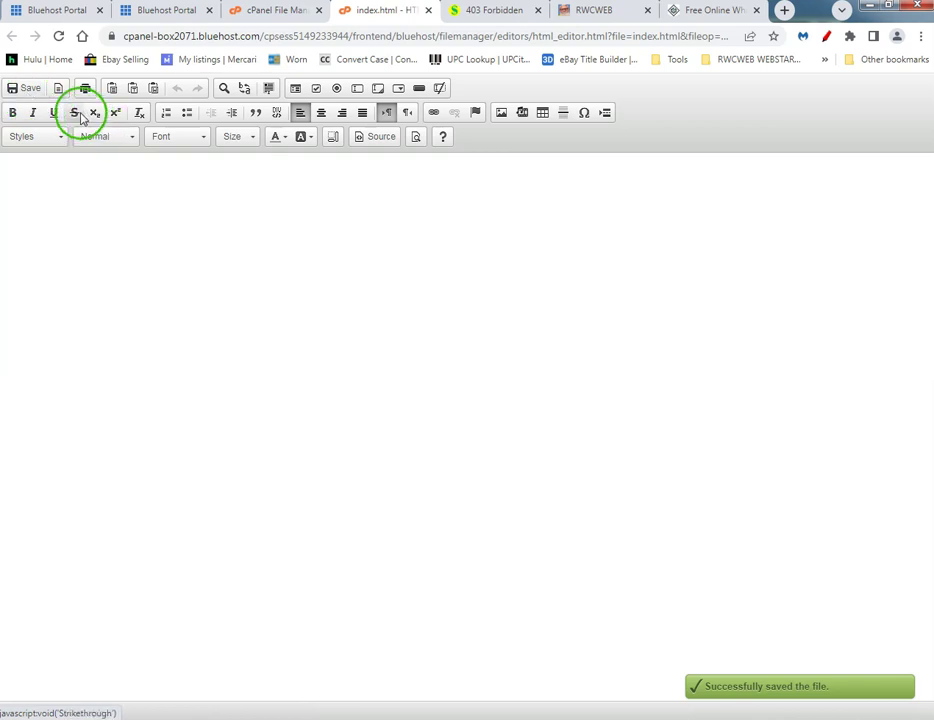
{"action": "left_click", "coordinate": [375, 137]}
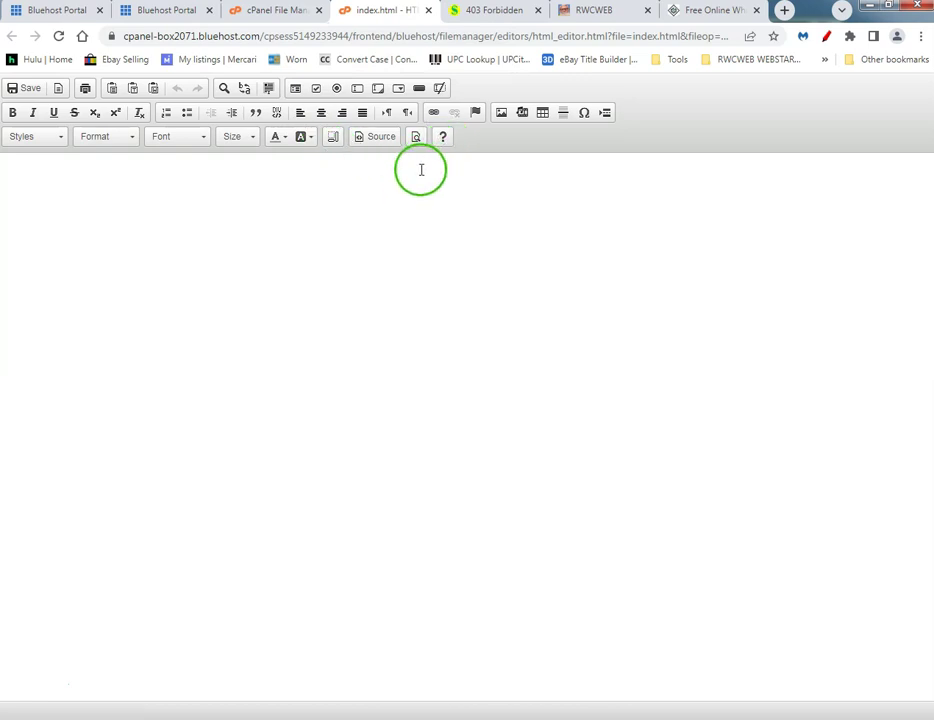
{"action": "left_click", "coordinate": [321, 187]}
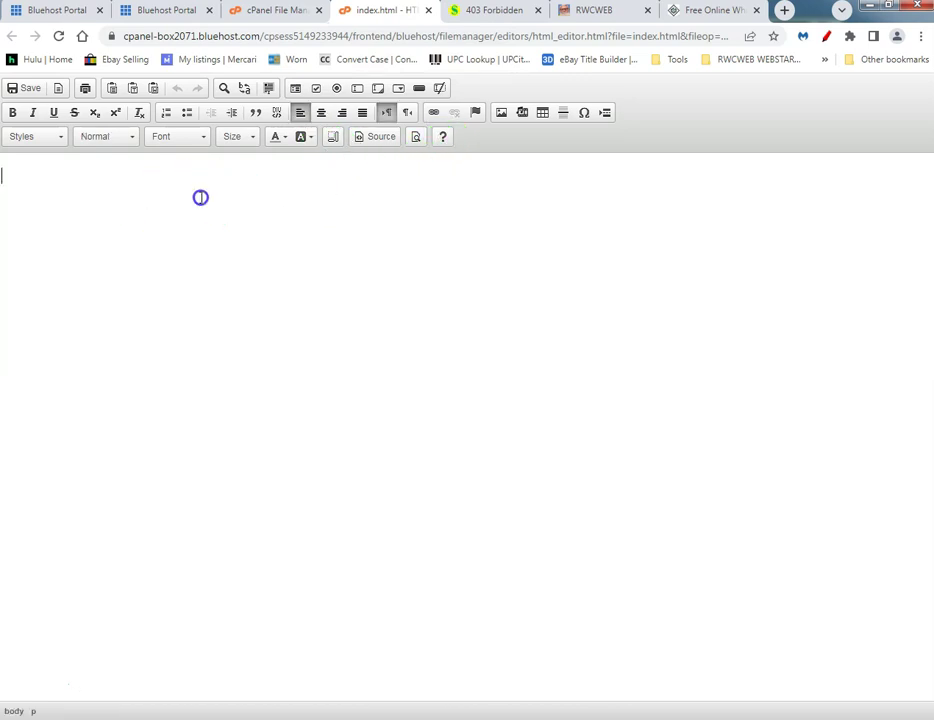
{"action": "left_click", "coordinate": [176, 10]}
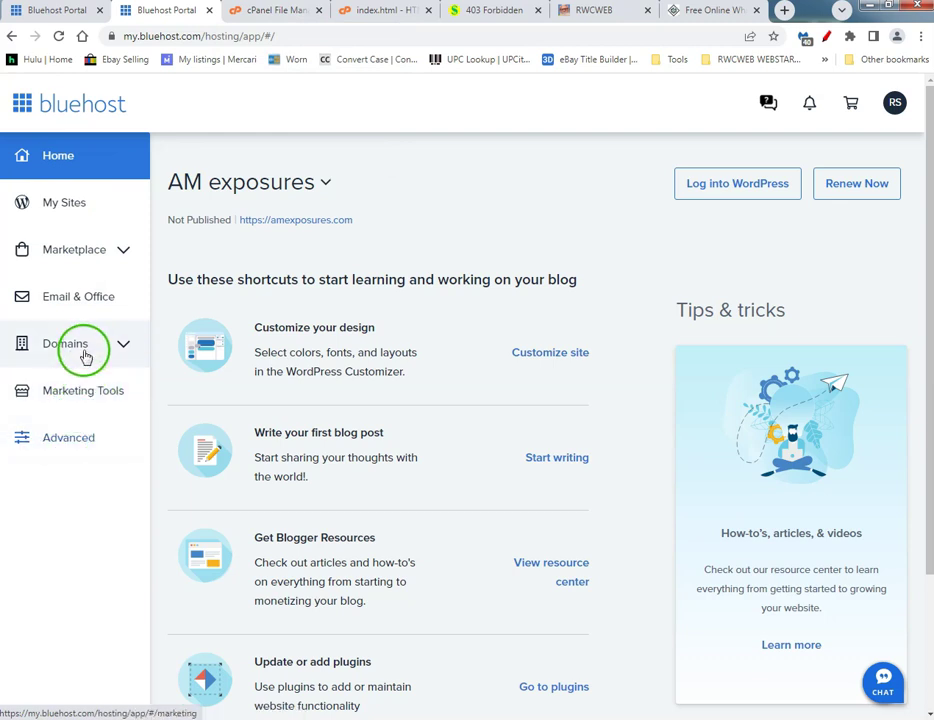
Open Domains > Redirects and copy the existing redirect's directory path.
{"action": "left_click", "coordinate": [127, 348]}
{"action": "scroll", "coordinate": [88, 370], "scroll_direction": "down", "scroll_amount": 1}
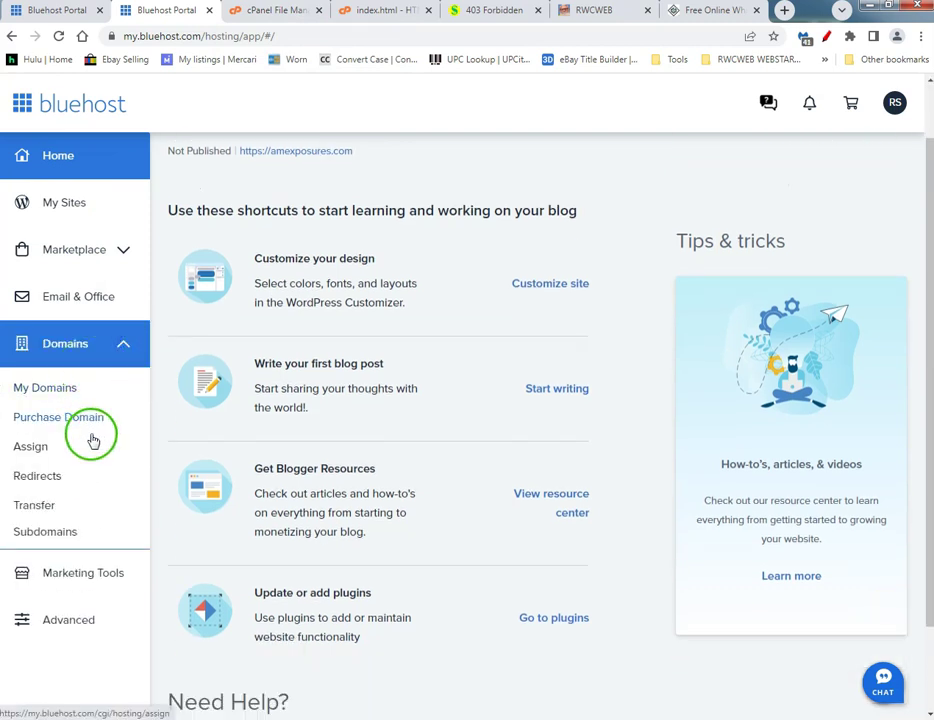
{"action": "left_click", "coordinate": [38, 478]}
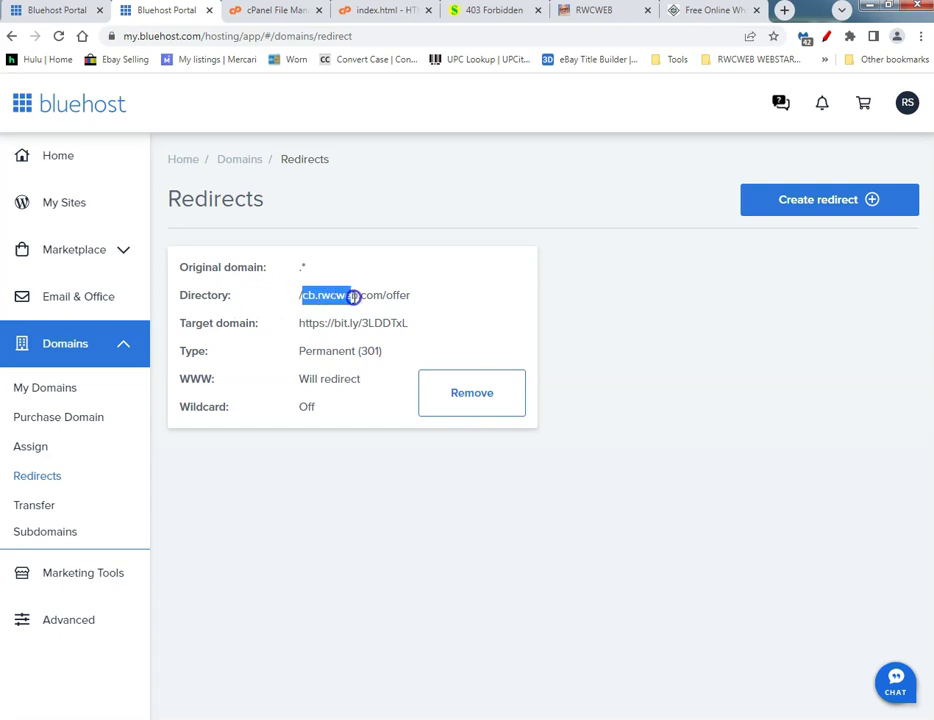
{"action": "left_click_drag", "start_coordinate": [354, 297], "coordinate": [404, 297]}
{"action": "right_click", "coordinate": [404, 297]}
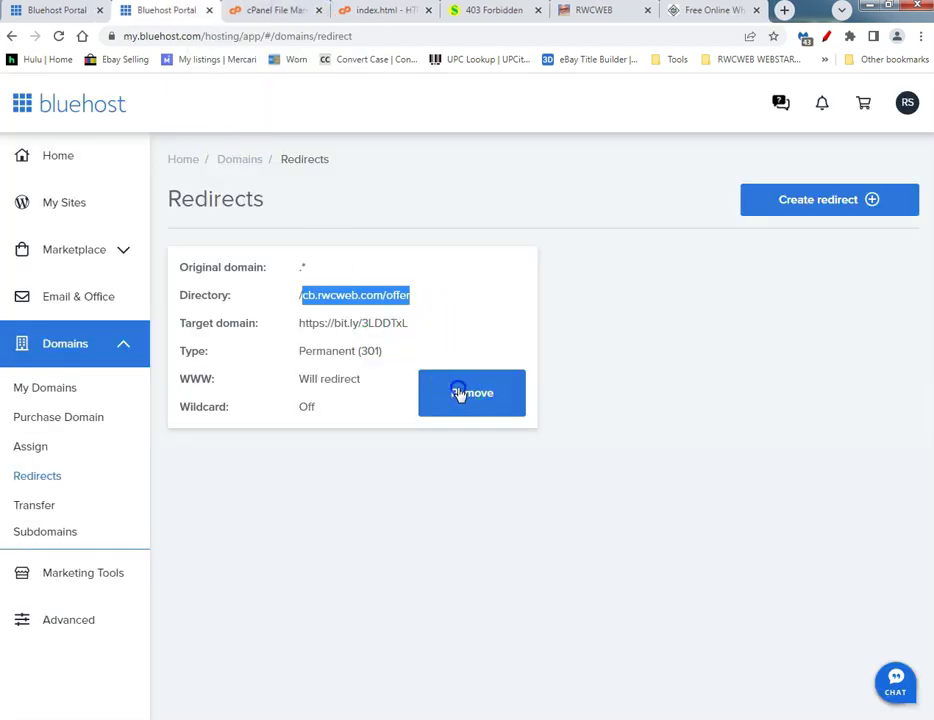
Remove the cb.rwcweb.com/offer redirect to the bit.ly link and dismiss the success message.
{"action": "left_click", "coordinate": [461, 390]}
{"action": "left_click", "coordinate": [646, 379]}
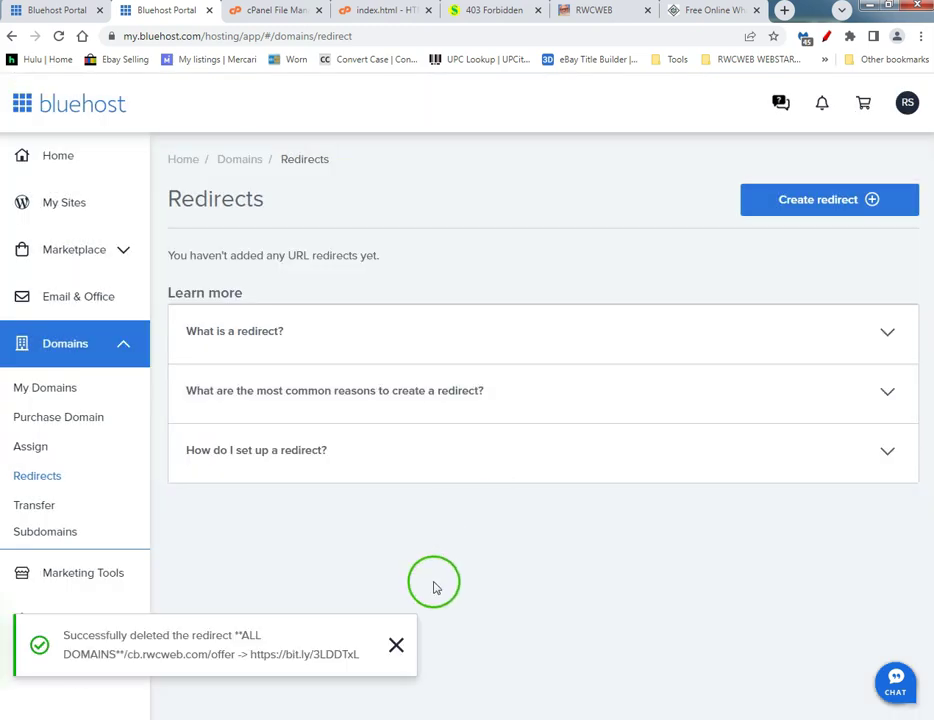
{"action": "left_click", "coordinate": [400, 648]}
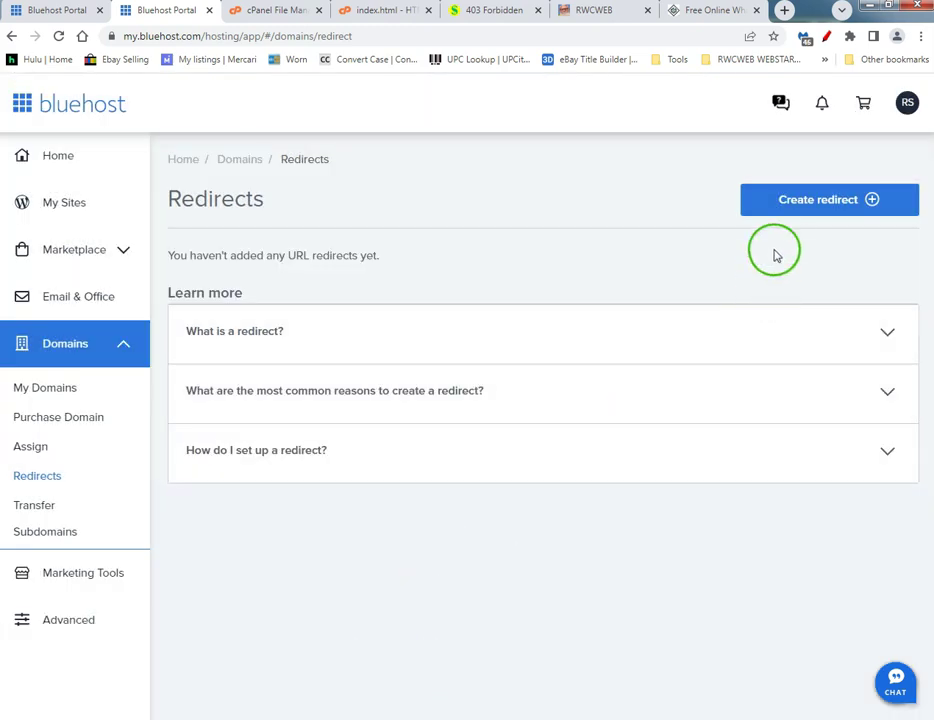
Begin a new redirect, choose cb.rwcweb.com from the Original domain list, and focus Directory.
{"action": "left_click", "coordinate": [794, 202]}
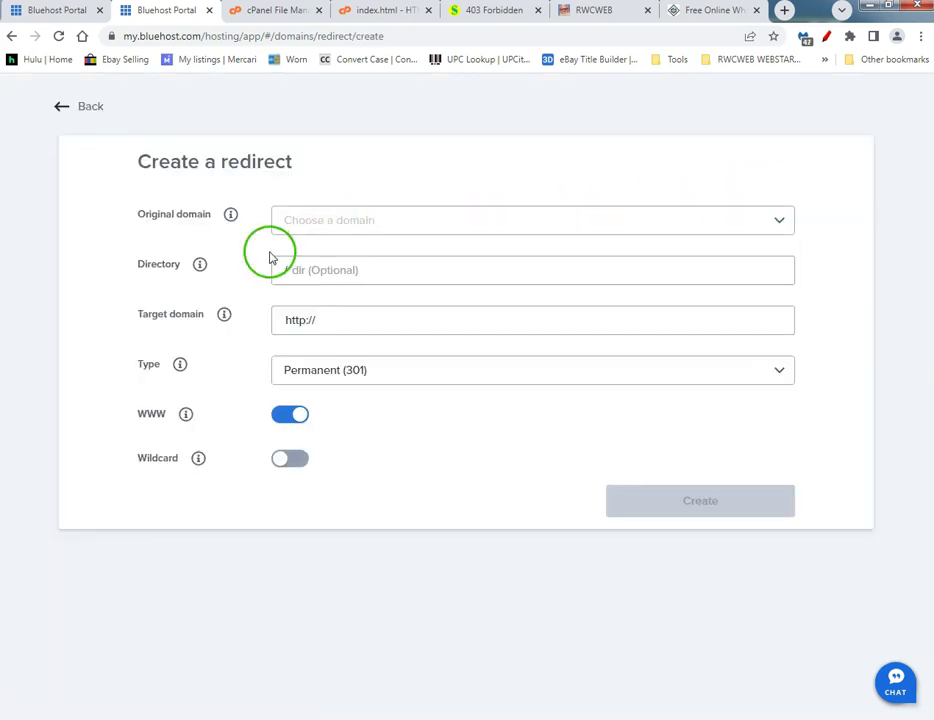
{"action": "mouse_move", "coordinate": [199, 266]}
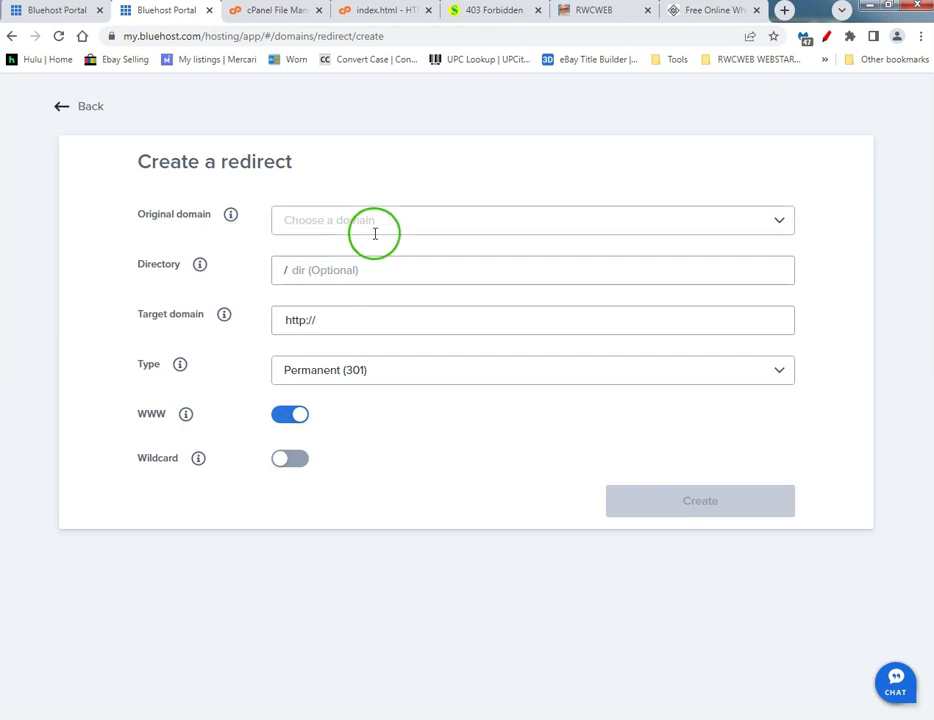
{"action": "left_click", "coordinate": [783, 223]}
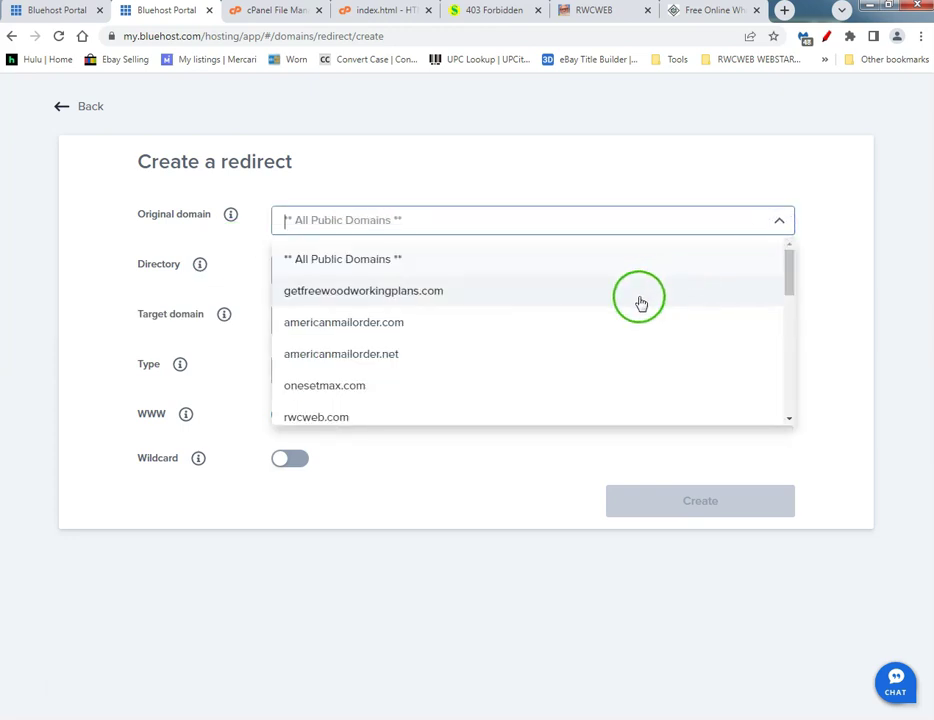
{"action": "scroll", "coordinate": [600, 315], "scroll_direction": "down", "scroll_amount": 3}
{"action": "scroll", "coordinate": [530, 330], "scroll_direction": "down", "scroll_amount": 3}
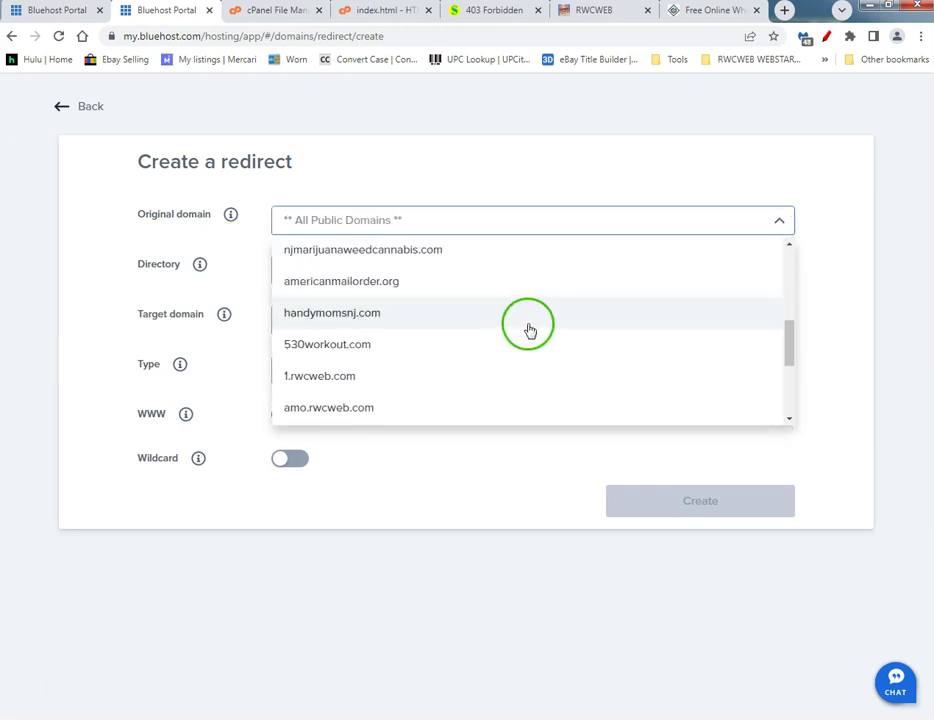
{"action": "scroll", "coordinate": [529, 335], "scroll_direction": "down", "scroll_amount": 1}
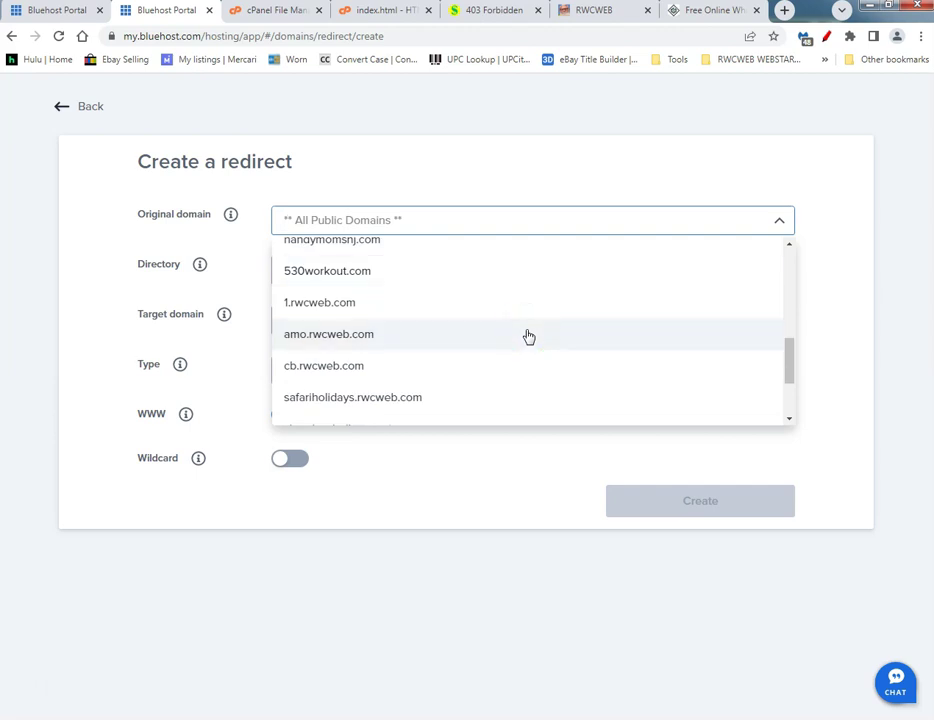
{"action": "left_click", "coordinate": [486, 365]}
{"action": "left_click", "coordinate": [375, 274]}
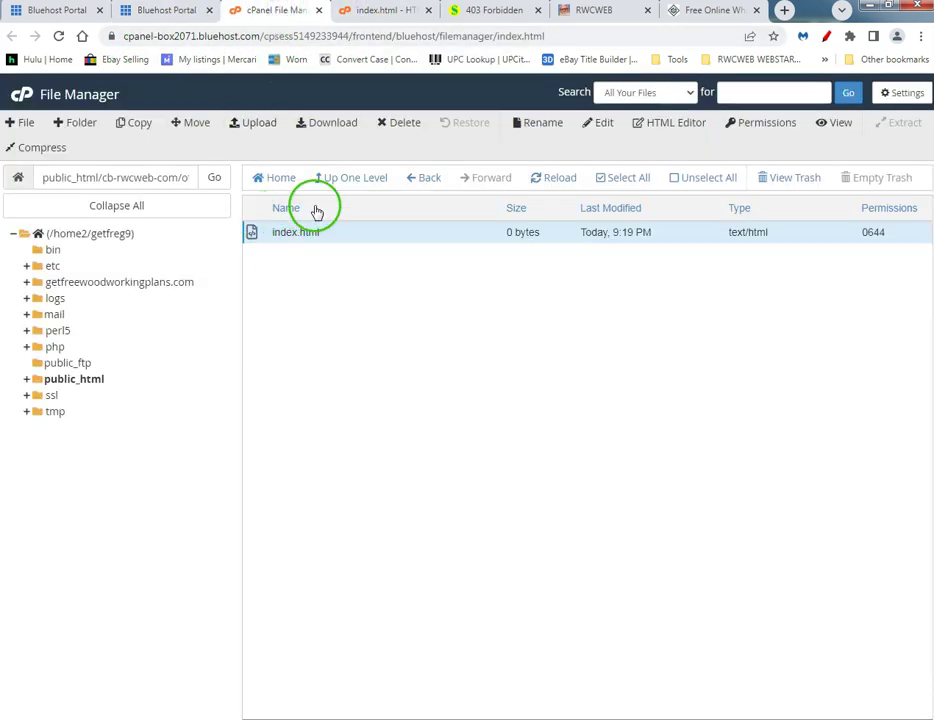
Go up to public_html in File Manager to confirm the offer folder is there.
{"action": "left_click", "coordinate": [354, 177]}
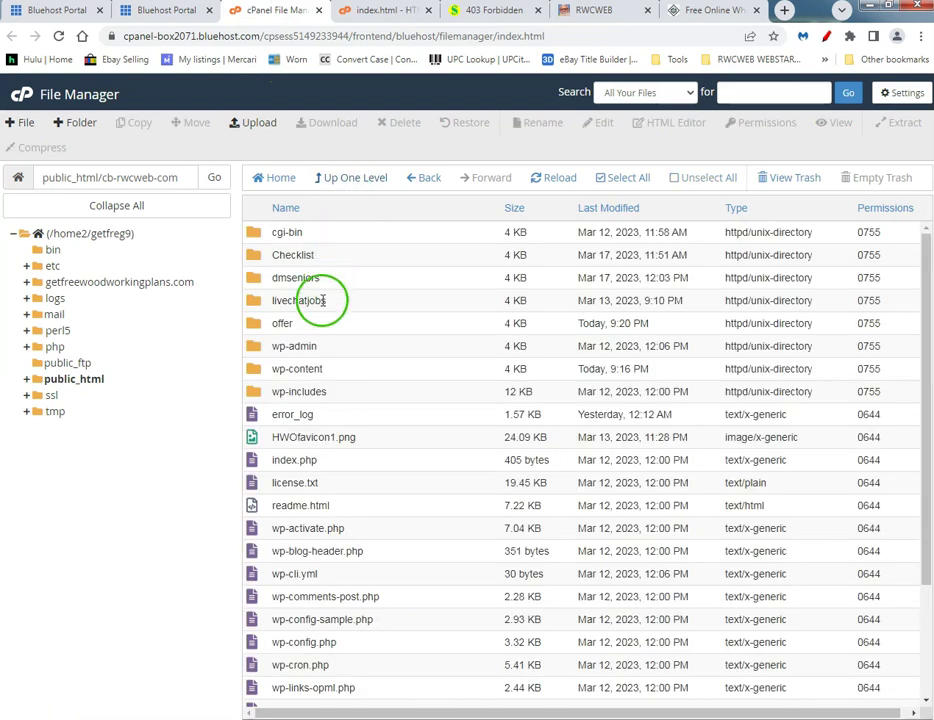
{"action": "left_click", "coordinate": [285, 323]}
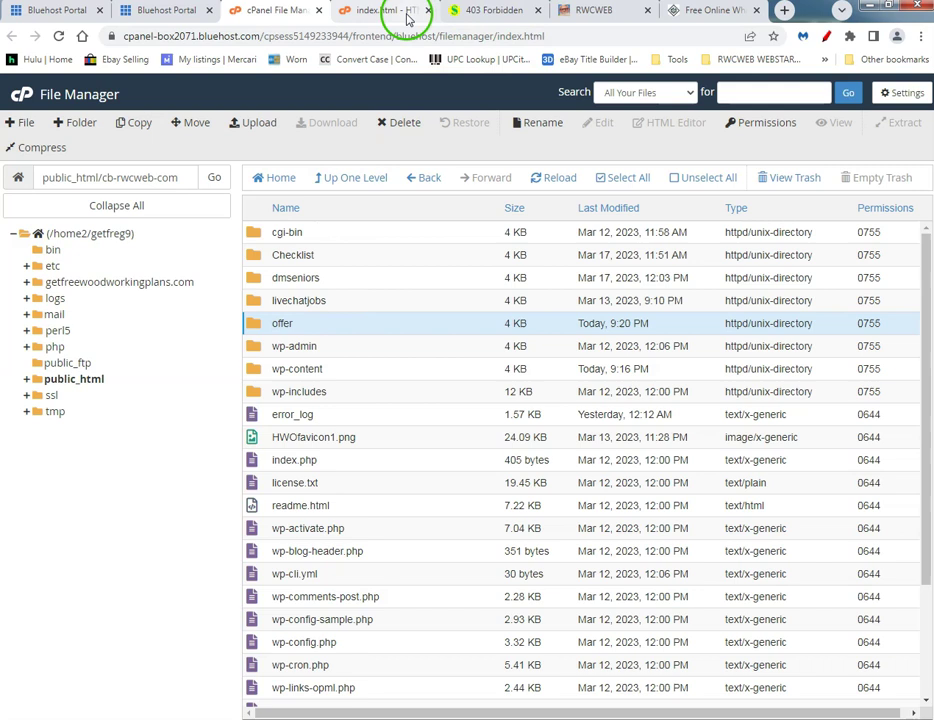
{"action": "left_click", "coordinate": [158, 10]}
Enter offer/ as the redirect's directory for cb.rwcweb.com.
{"action": "left_click", "coordinate": [355, 265]}
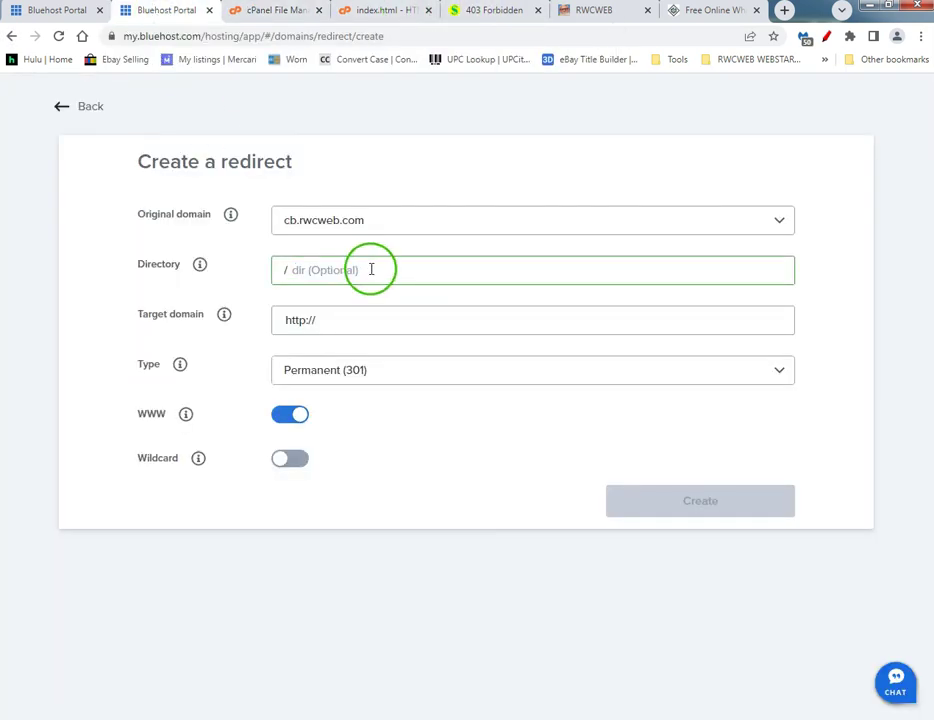
{"action": "type", "text": "offer"}
{"action": "left_click_drag", "start_coordinate": [371, 270], "coordinate": [177, 283]}
{"action": "key", "text": "BackSpace"}
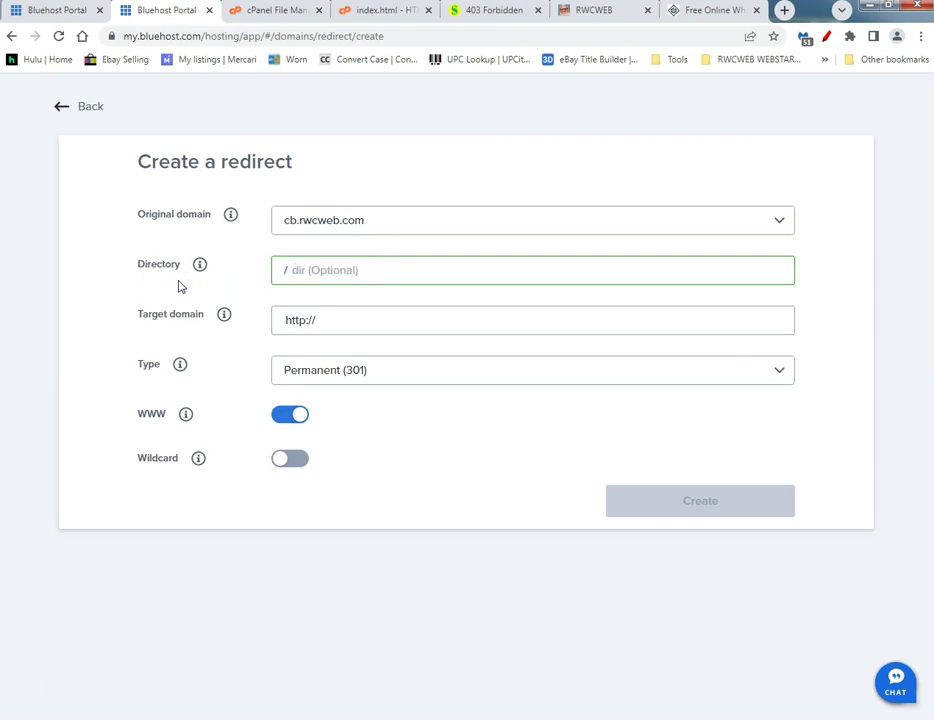
{"action": "type", "text": "offer/"}
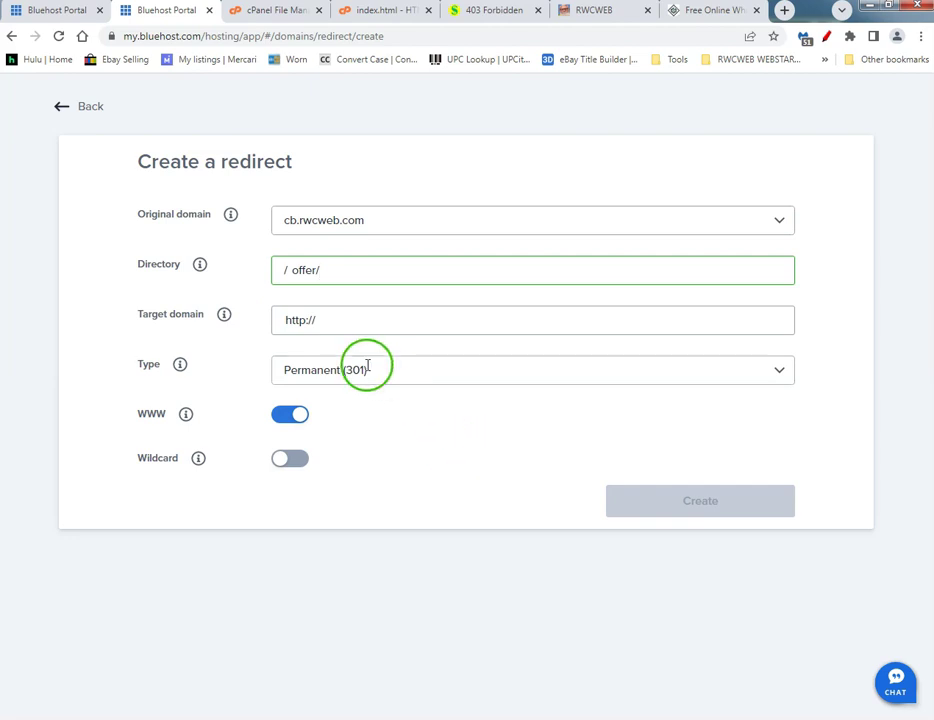
{"action": "left_click", "coordinate": [327, 320]}
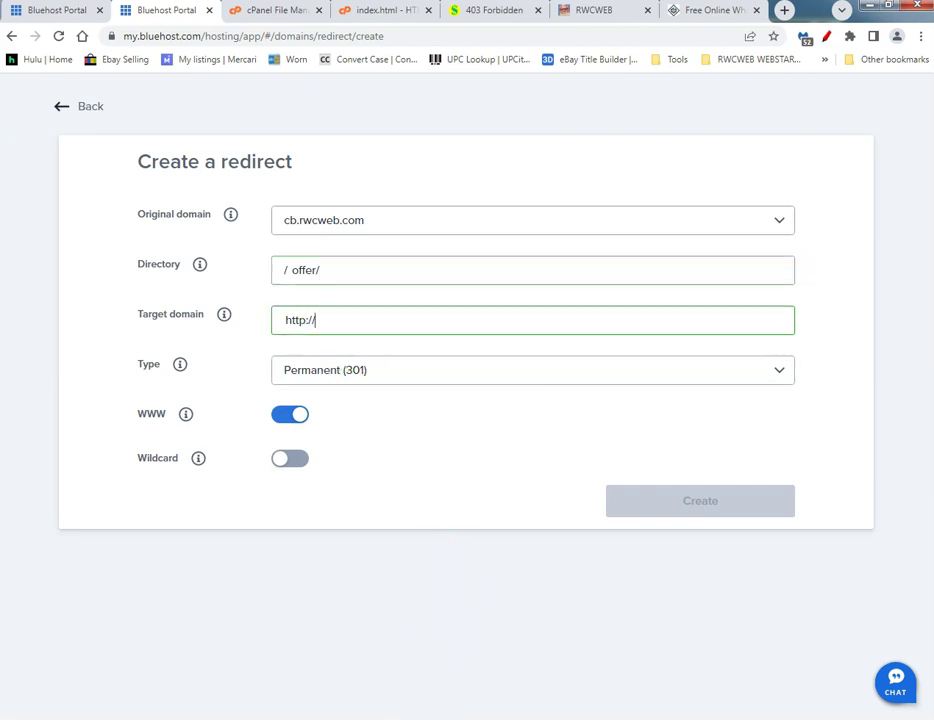
Copy the ClickBank affiliate URL from the Notepad notes into the redirect's Target domain field.
{"action": "key", "text": "alt+Tab"}
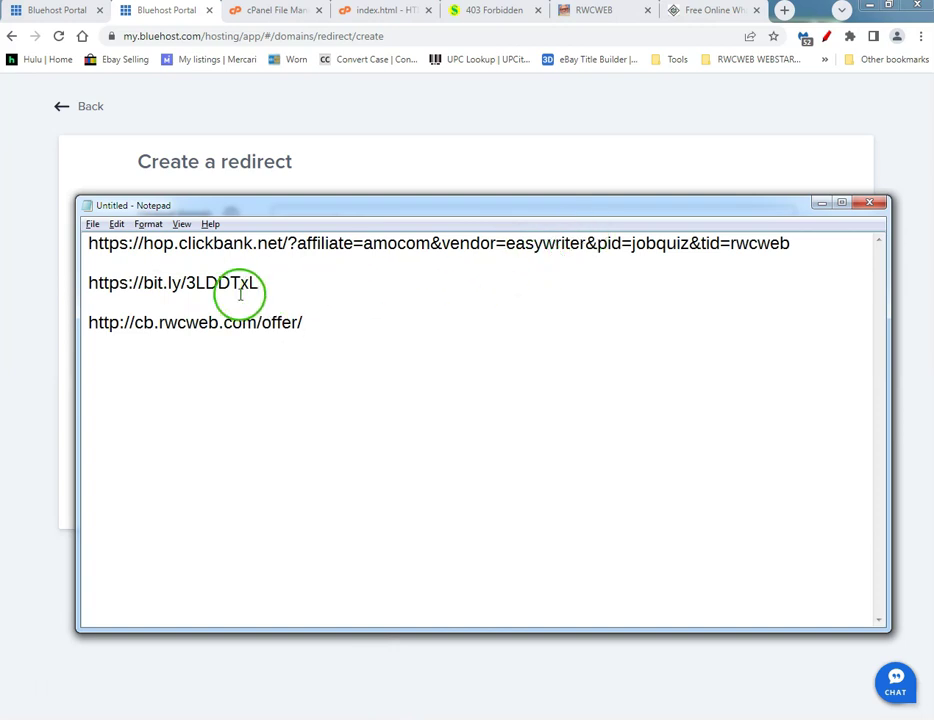
{"action": "left_click", "coordinate": [152, 283]}
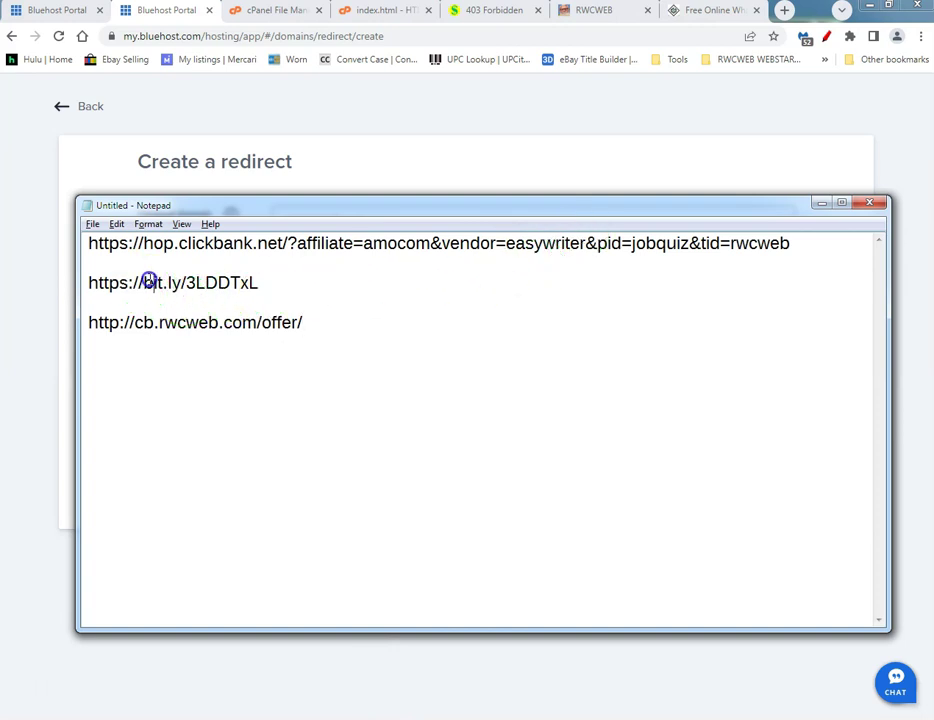
{"action": "left_click_drag", "start_coordinate": [89, 244], "coordinate": [802, 245]}
{"action": "key", "text": "ctrl+c"}
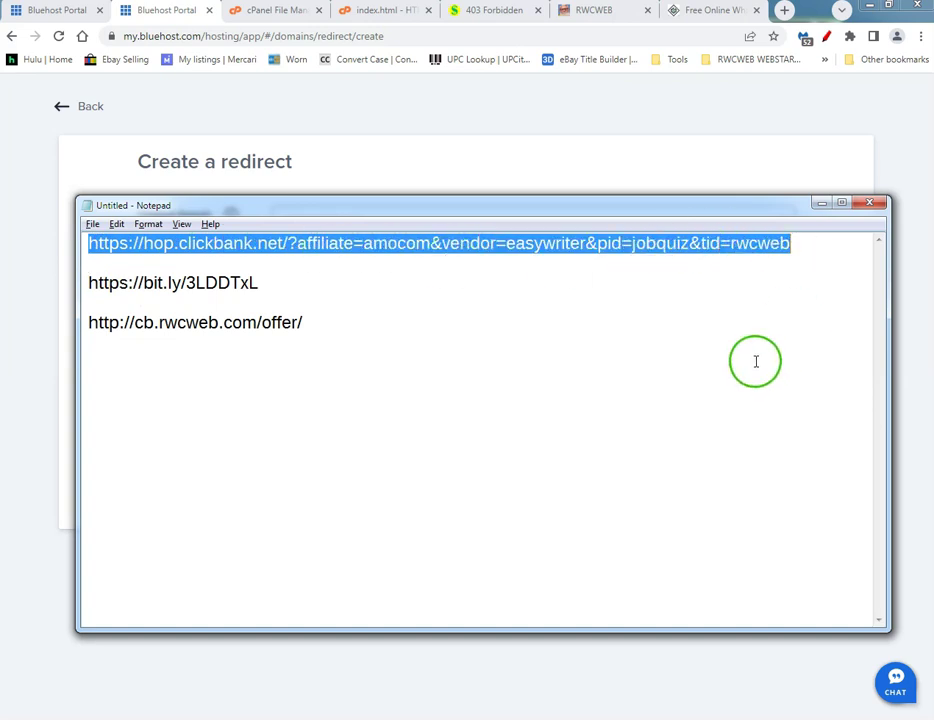
{"action": "key", "text": "alt+Tab"}
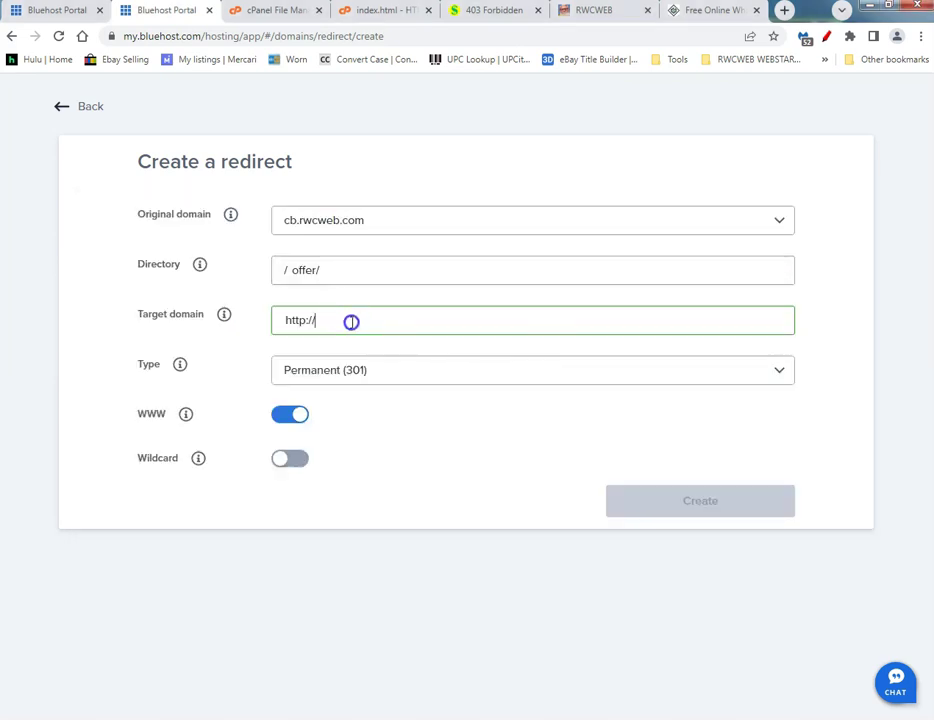
{"action": "left_click_drag", "start_coordinate": [350, 319], "coordinate": [167, 317]}
{"action": "key", "text": "ctrl+v"}
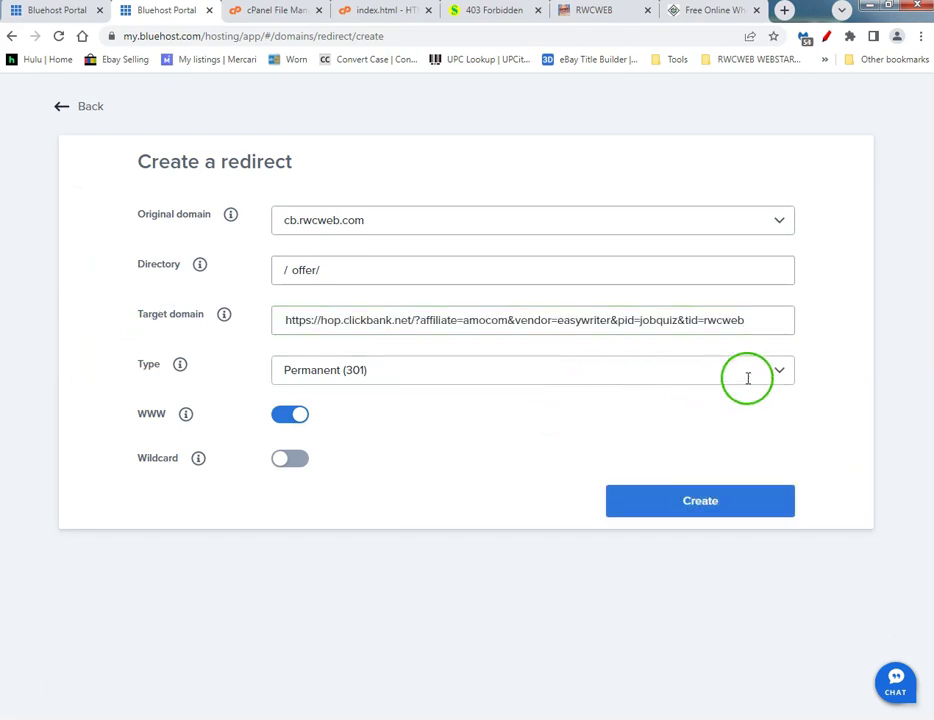
Keep the redirect Permanent (301), leave www redirection on, and create the redirect.
{"action": "left_click", "coordinate": [780, 373]}
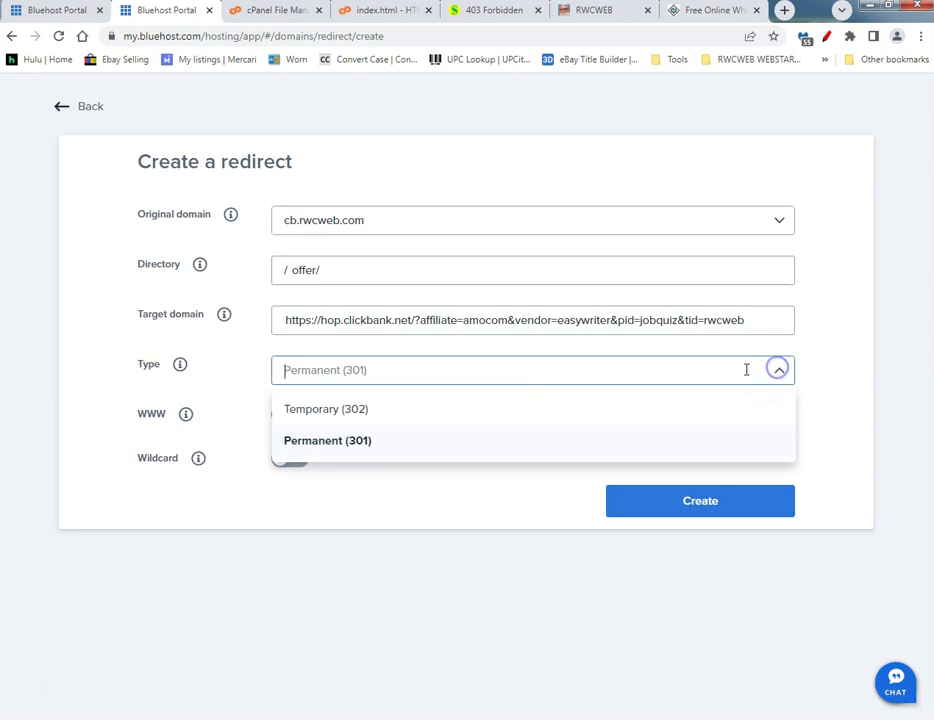
{"action": "left_click", "coordinate": [444, 443]}
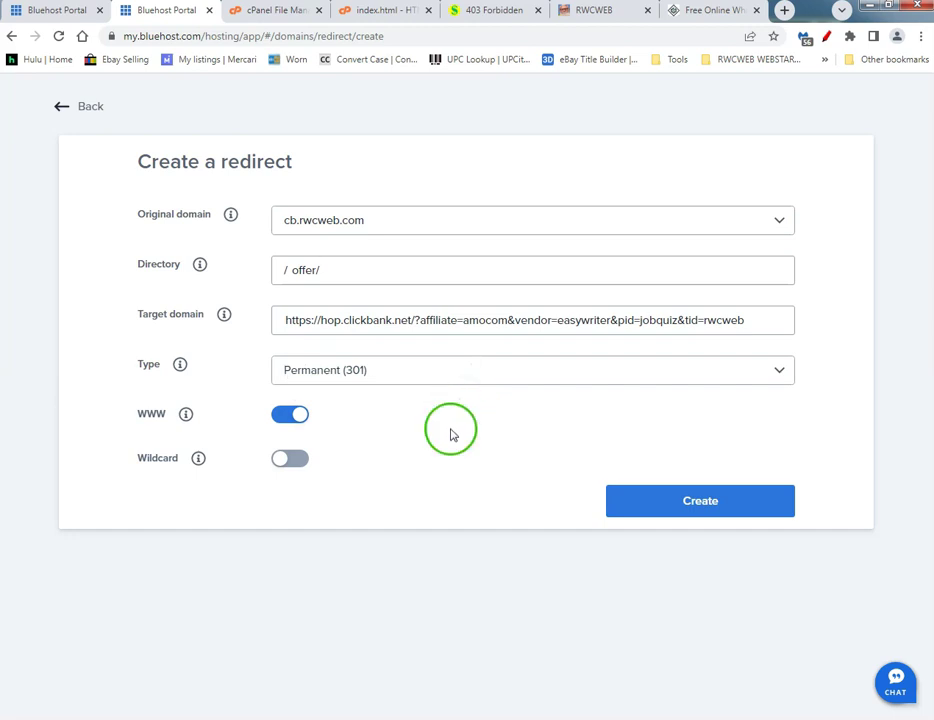
{"action": "mouse_move", "coordinate": [187, 414]}
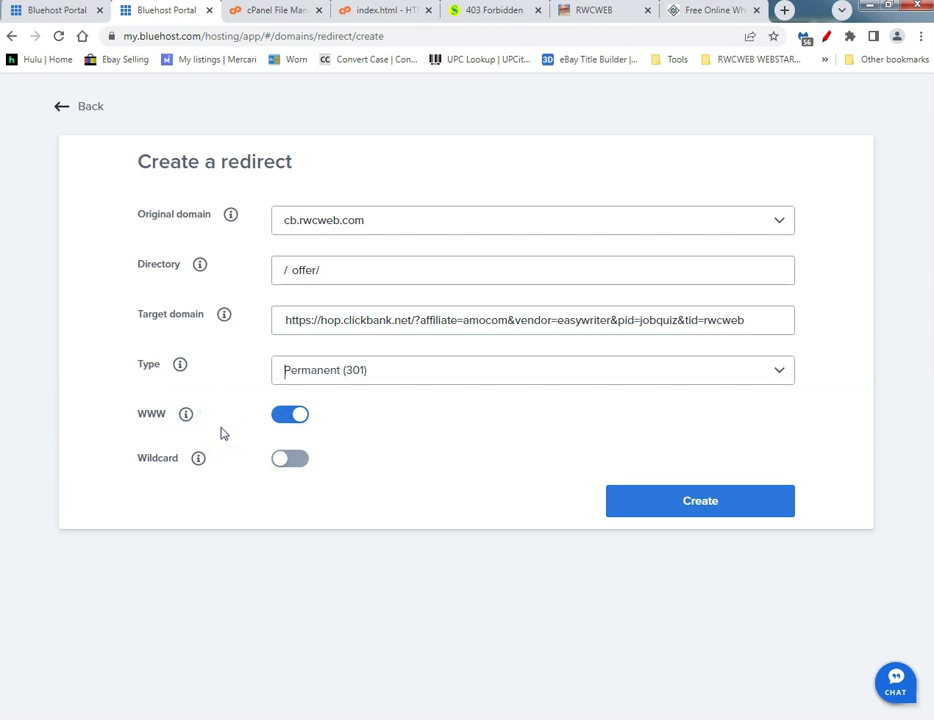
{"action": "left_click", "coordinate": [186, 414]}
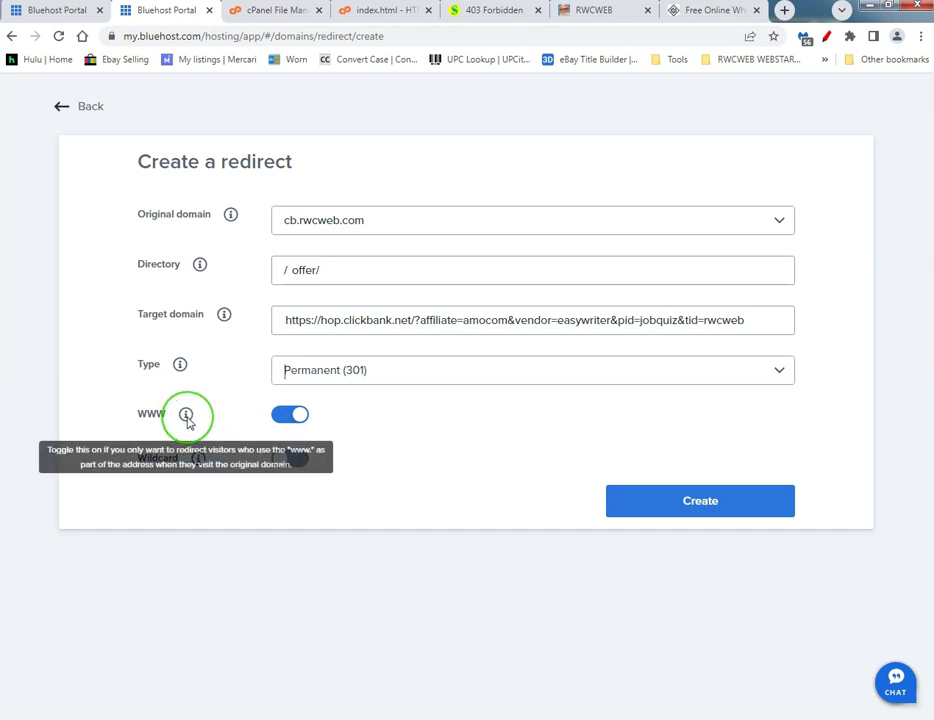
{"action": "left_click", "coordinate": [270, 416]}
{"action": "left_click", "coordinate": [246, 424]}
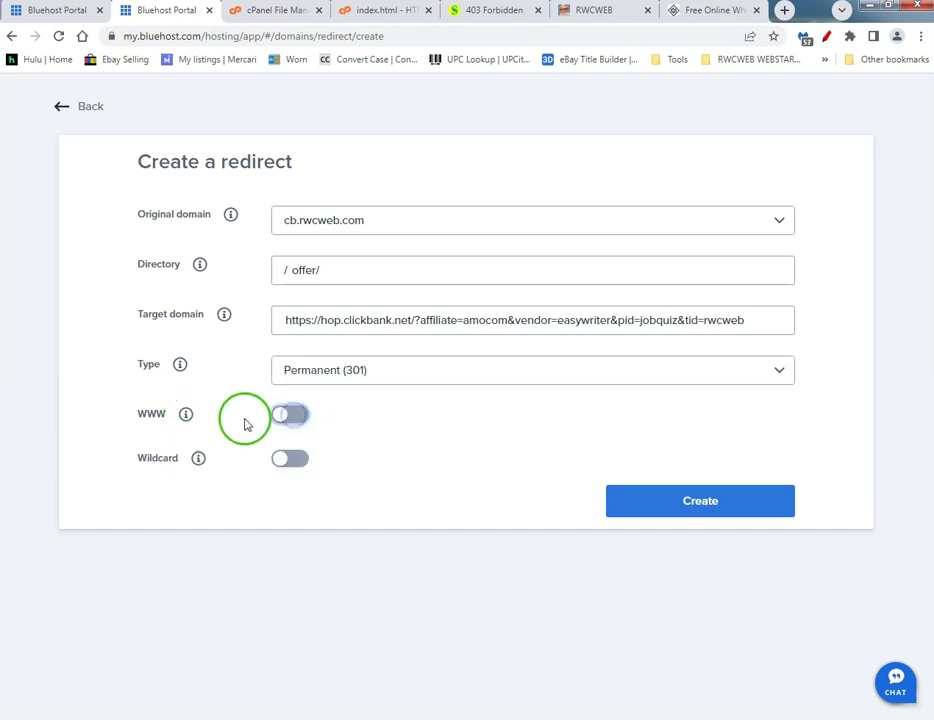
{"action": "left_click", "coordinate": [277, 418]}
{"action": "left_click", "coordinate": [187, 415]}
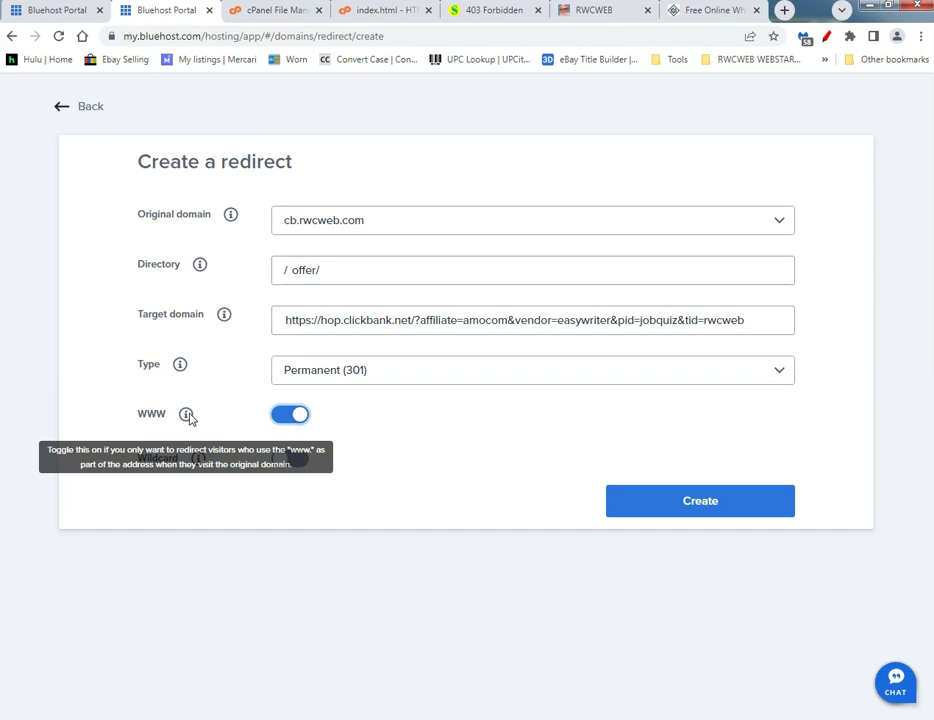
{"action": "left_click", "coordinate": [720, 505]}
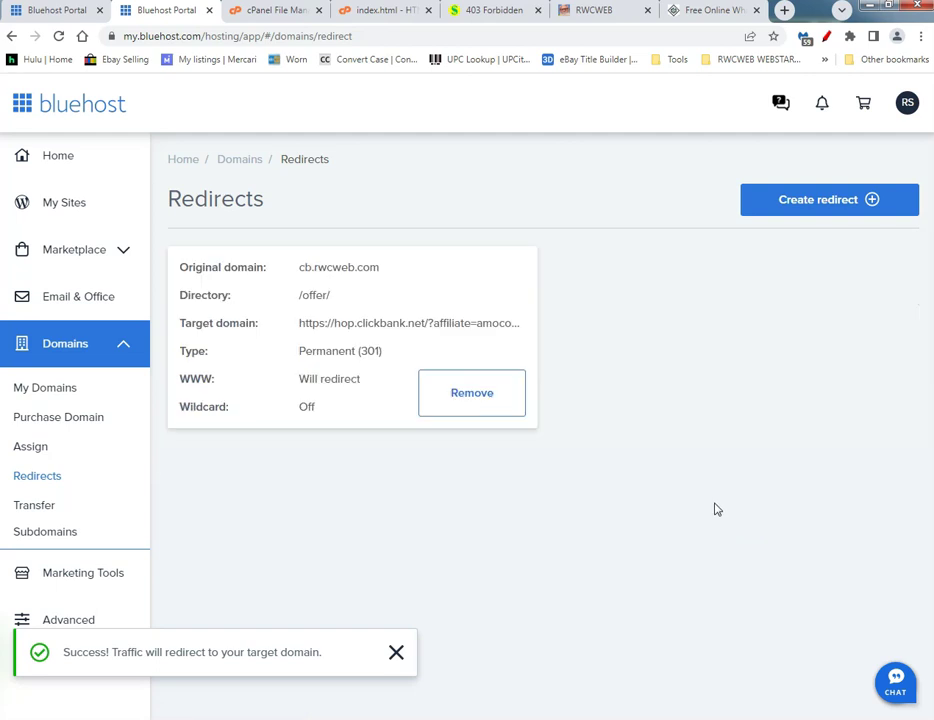
Dismiss the redirect-created success message in Bluehost Portal.
{"action": "left_click", "coordinate": [527, 506]}
{"action": "left_click", "coordinate": [396, 652]}
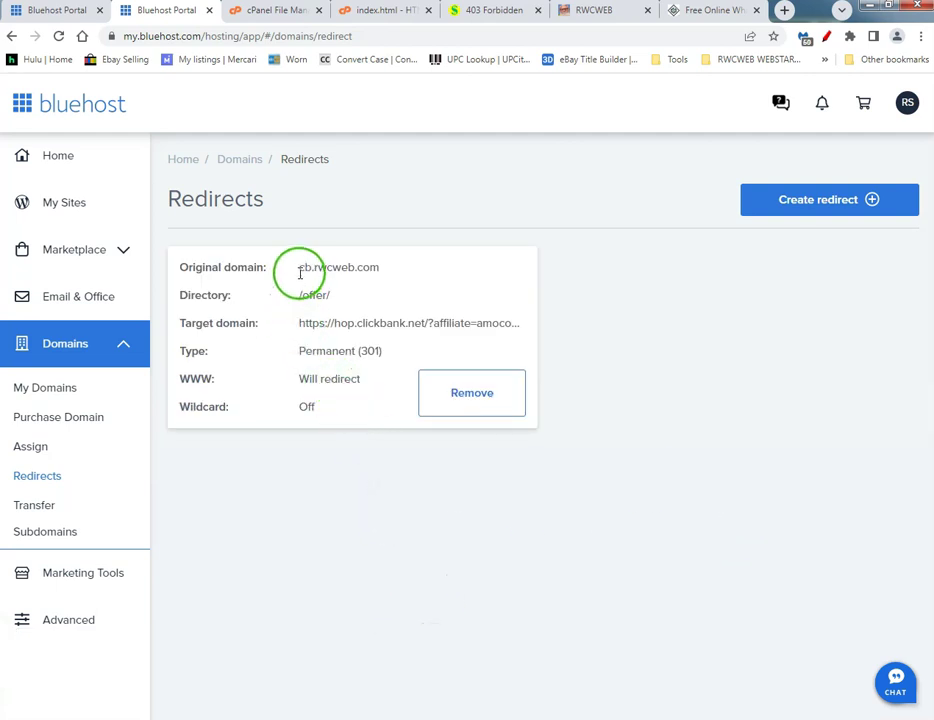
{"action": "left_click", "coordinate": [302, 270]}
{"action": "left_click_drag", "start_coordinate": [302, 270], "coordinate": [317, 276]}
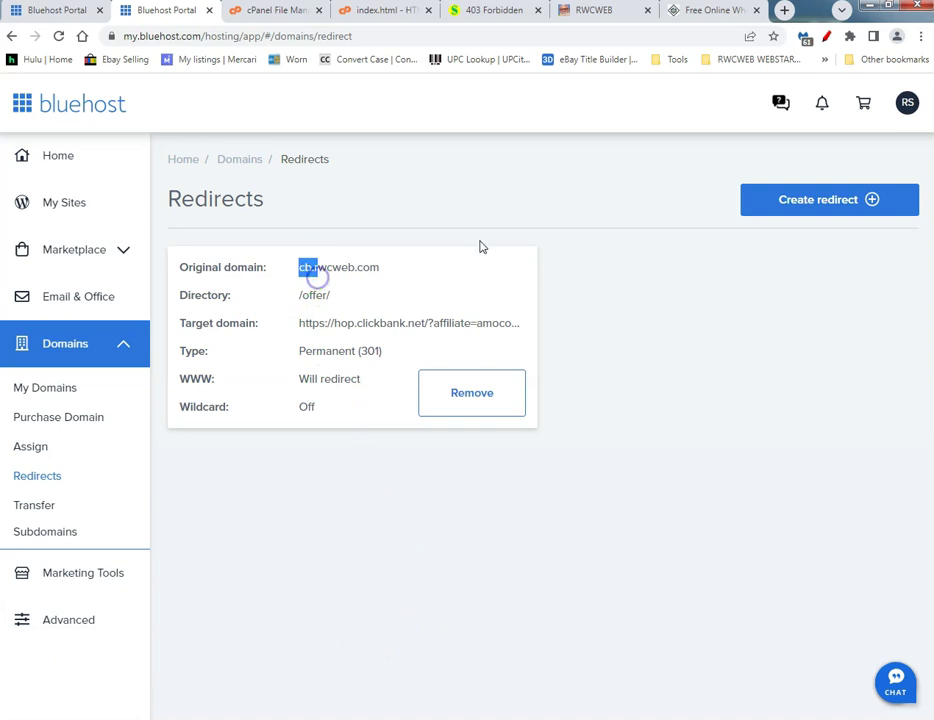
{"action": "key", "text": "alt+Tab"}
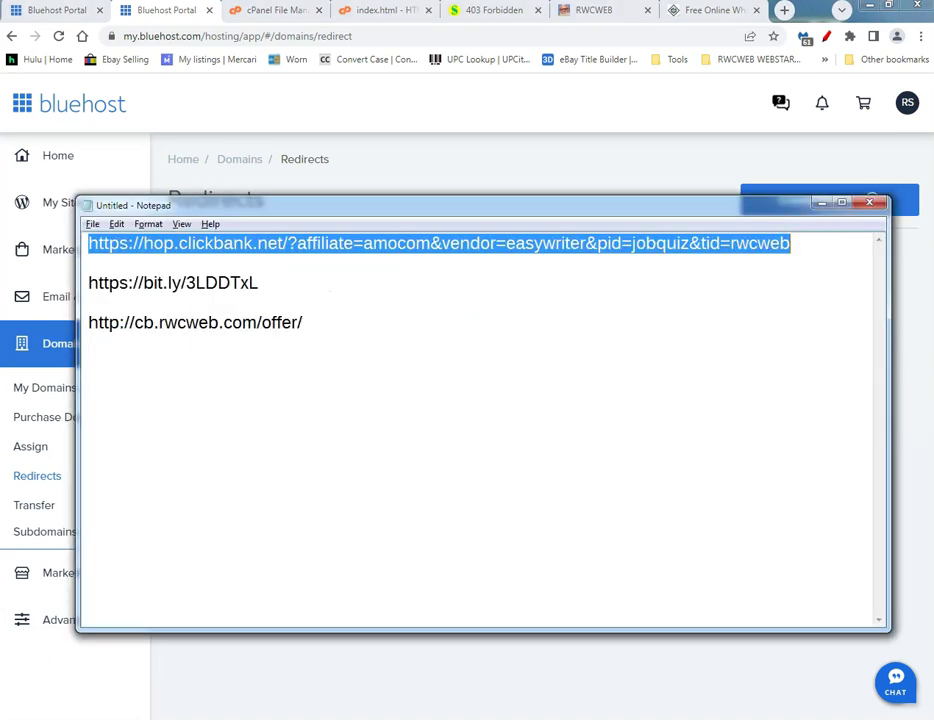
{"action": "left_click", "coordinate": [179, 324]}
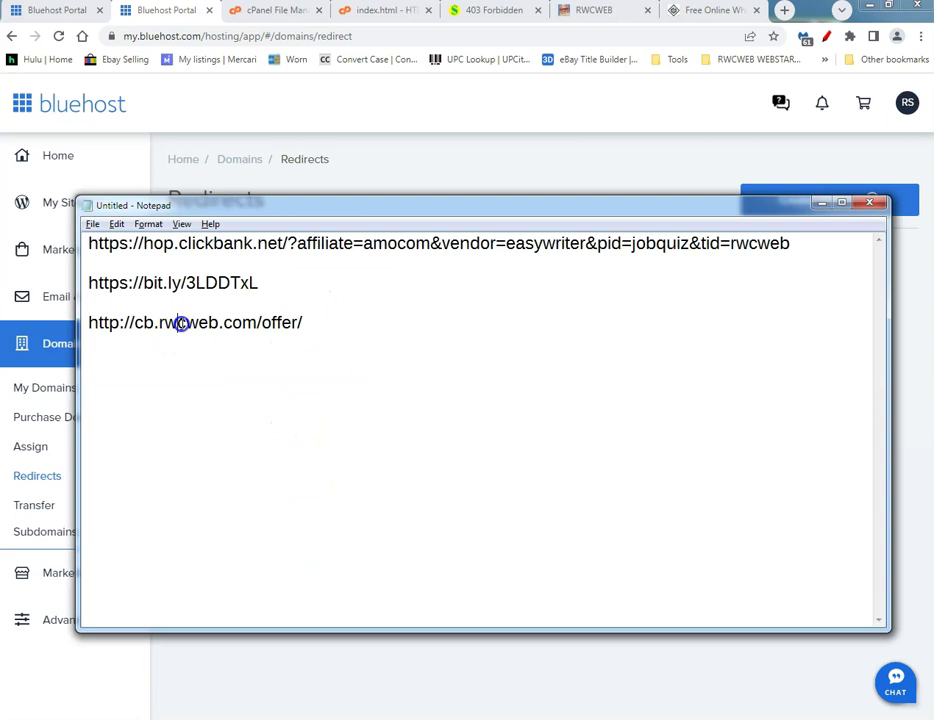
{"action": "triple_click", "coordinate": [180, 323]}
{"action": "right_click", "coordinate": [186, 325]}
{"action": "left_click", "coordinate": [215, 369]}
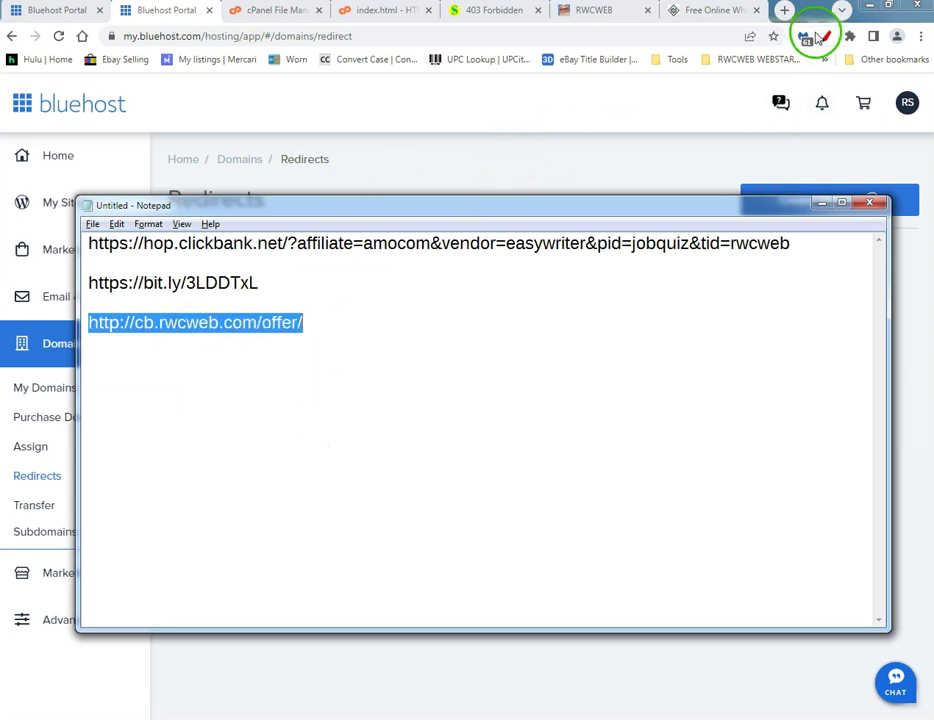
{"action": "left_click", "coordinate": [785, 11]}
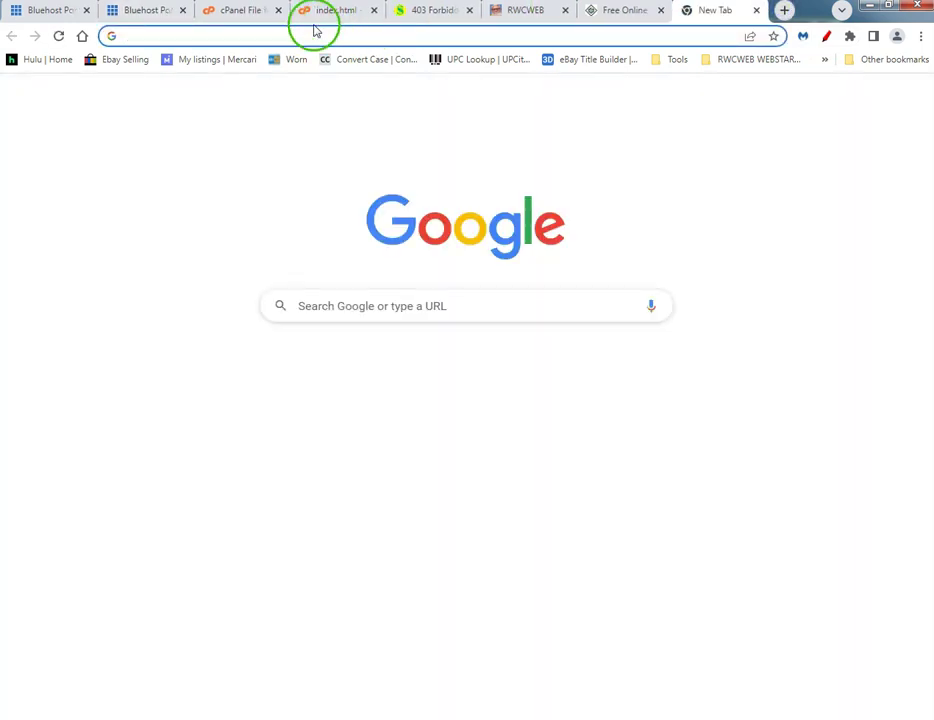
Paste and go to cb.rwcweb.com/offer/, landing on the Paid Online Writing Jobs quiz page.
{"action": "right_click", "coordinate": [304, 32]}
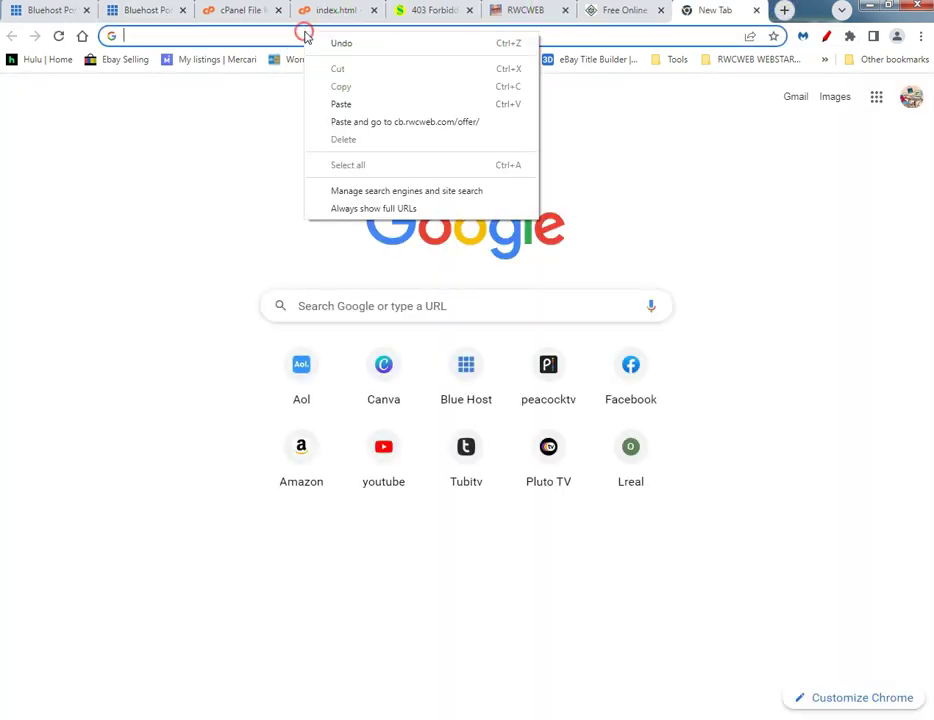
{"action": "left_click", "coordinate": [342, 124]}
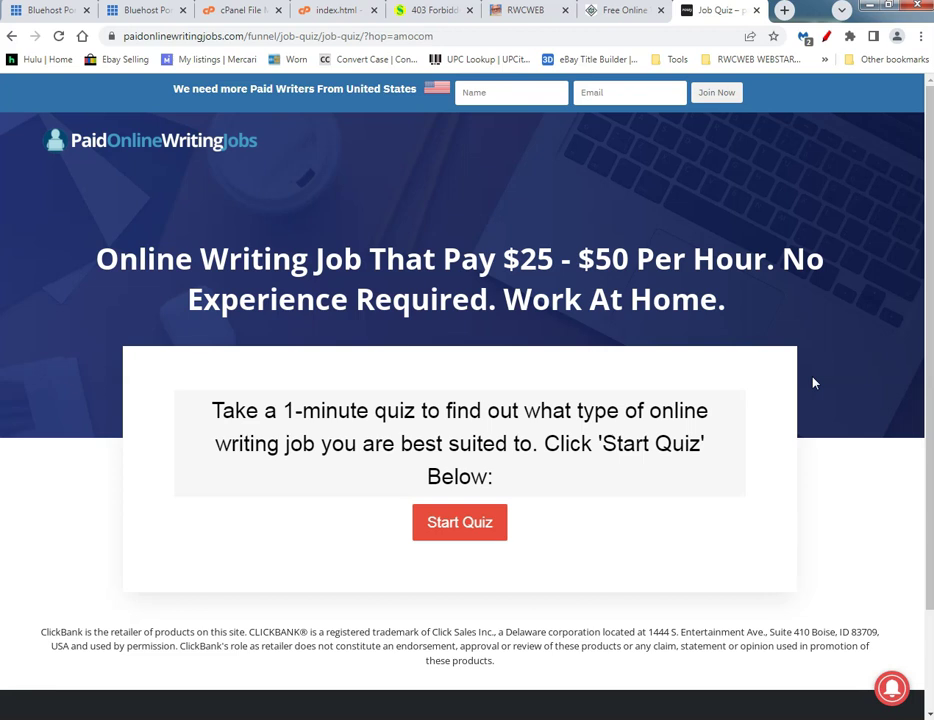
Look over the three saved URLs in Notepad and select part of the cb.rwcweb.com address.
{"action": "left_click", "coordinate": [619, 578]}
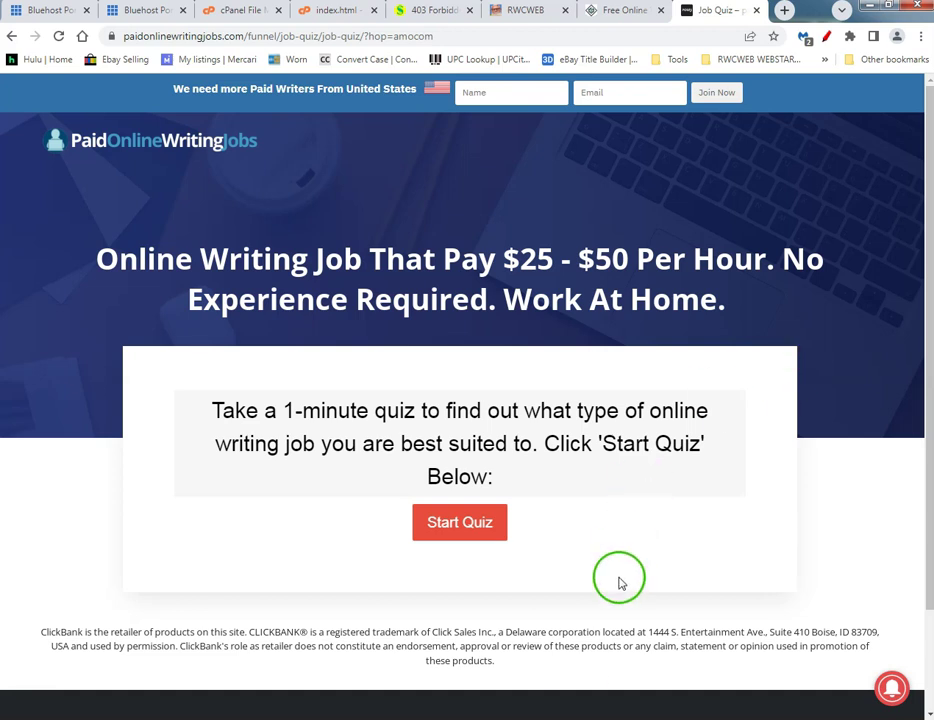
{"action": "key", "text": "alt+Tab"}
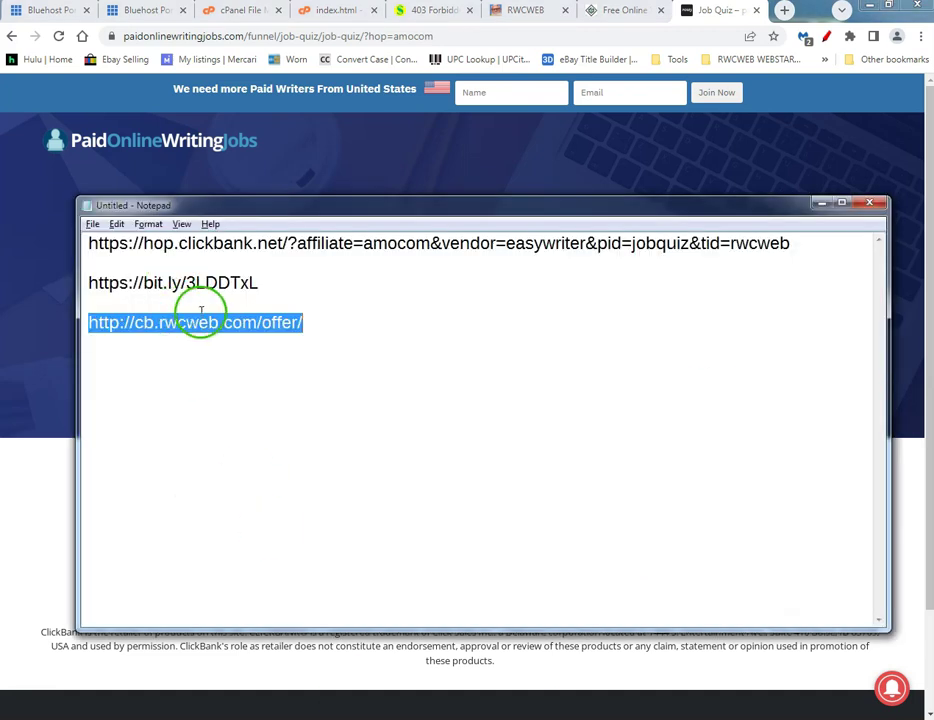
{"action": "left_click", "coordinate": [208, 326]}
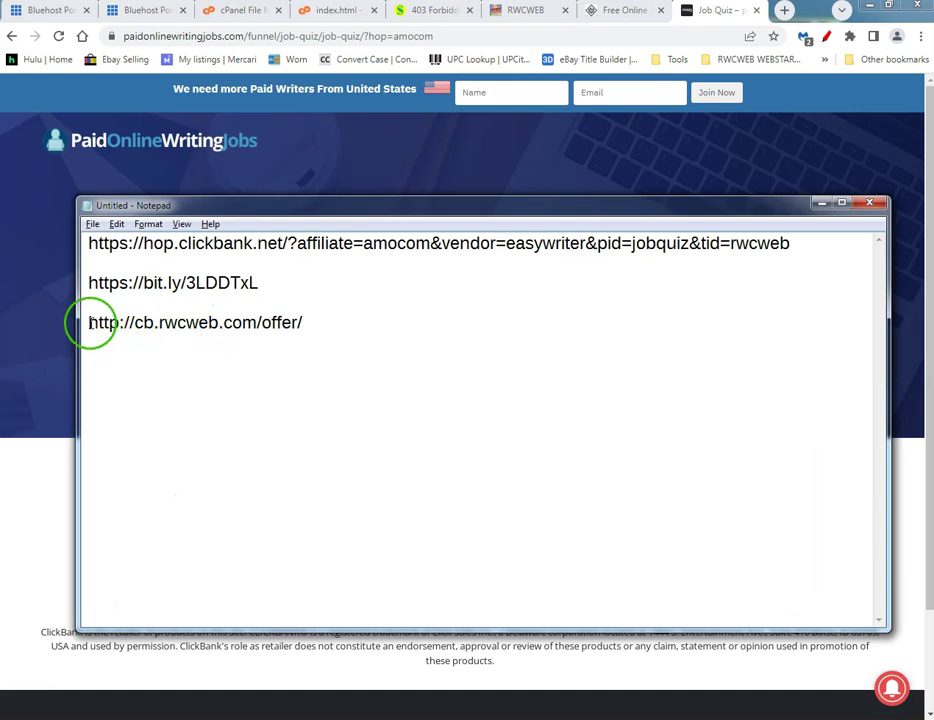
{"action": "left_click_drag", "start_coordinate": [89, 322], "coordinate": [327, 323]}
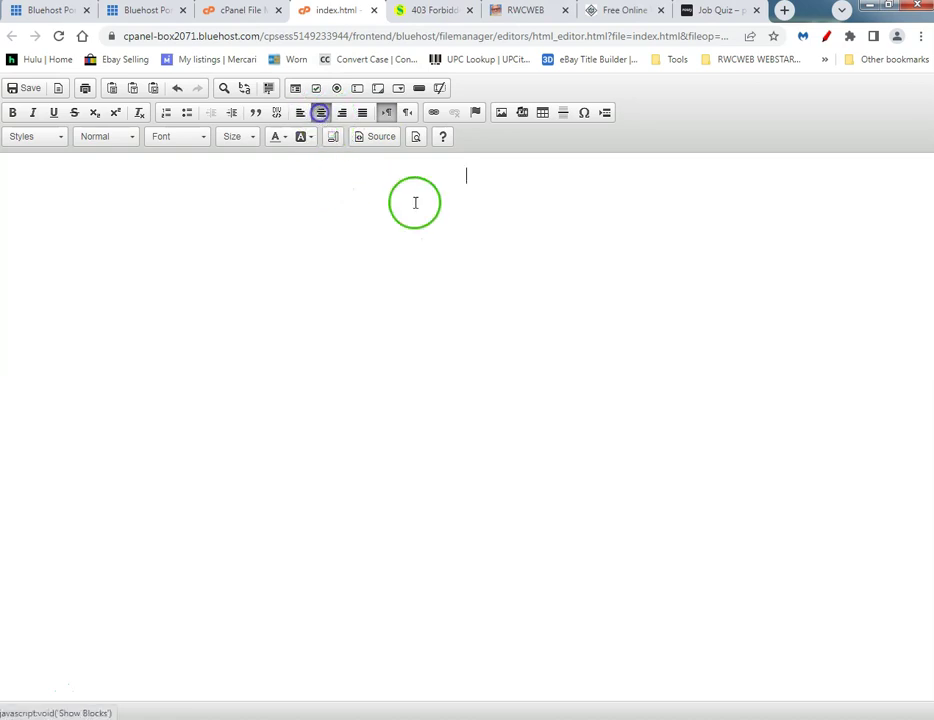
Type centred 'hi mom' on the offer folder's empty index.html, then return to the job quiz tab.
{"action": "left_click", "coordinate": [684, 397]}
{"action": "type", "text": "hi"}
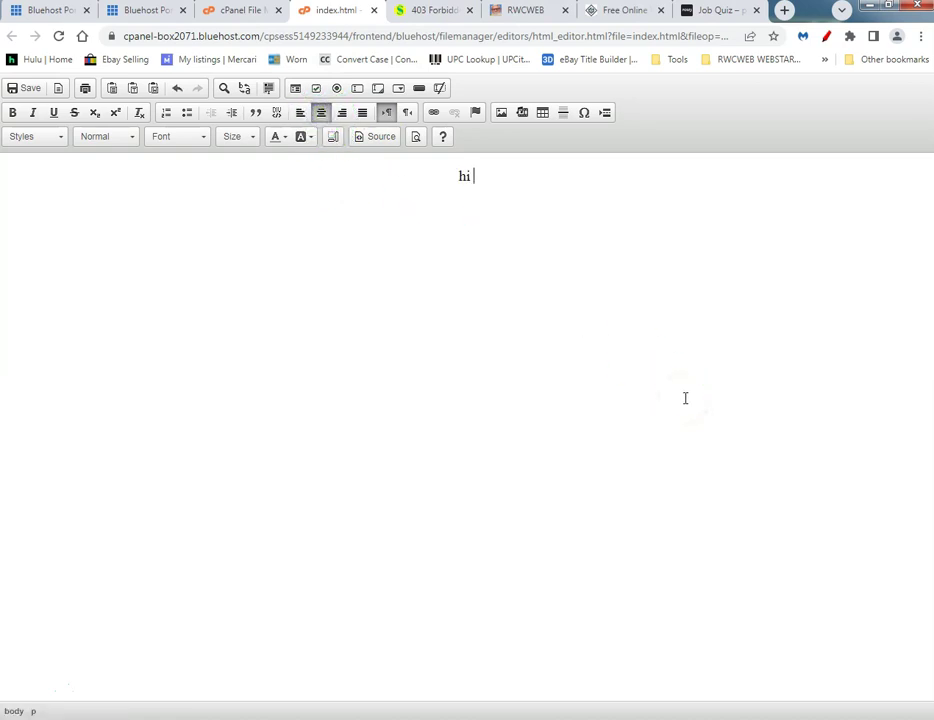
{"action": "type", "text": " mom"}
{"action": "left_click", "coordinate": [325, 92]}
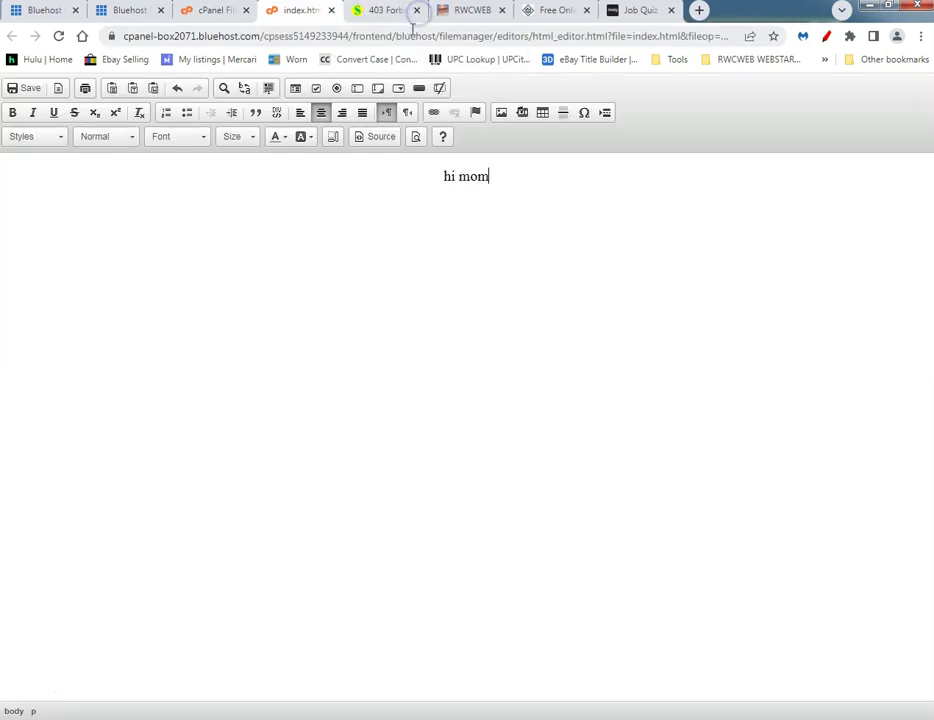
{"action": "left_click", "coordinate": [645, 11]}
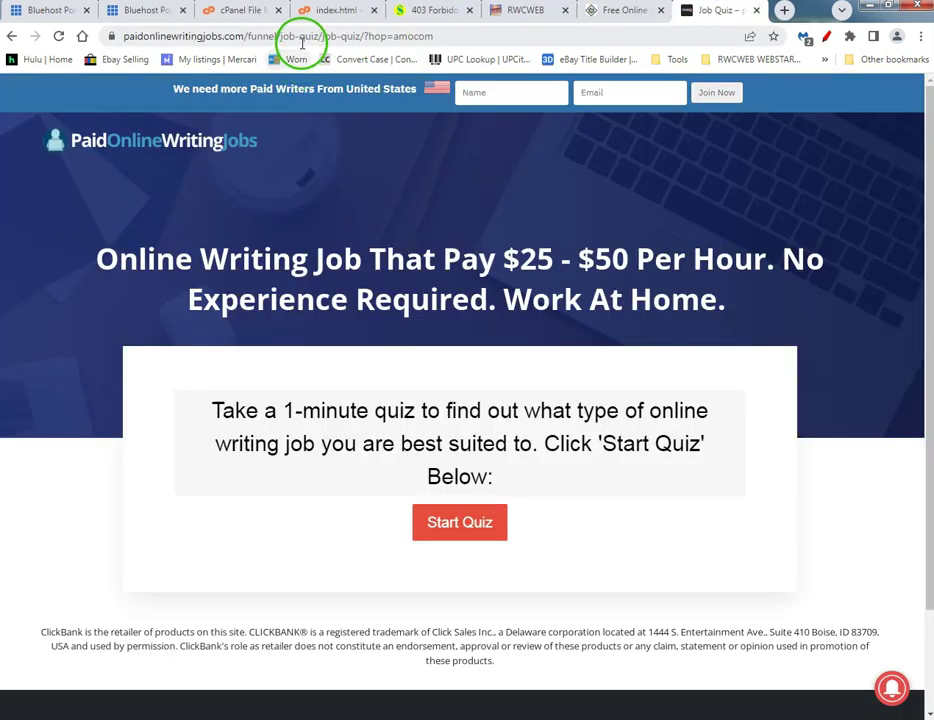
{"action": "left_click", "coordinate": [304, 37]}
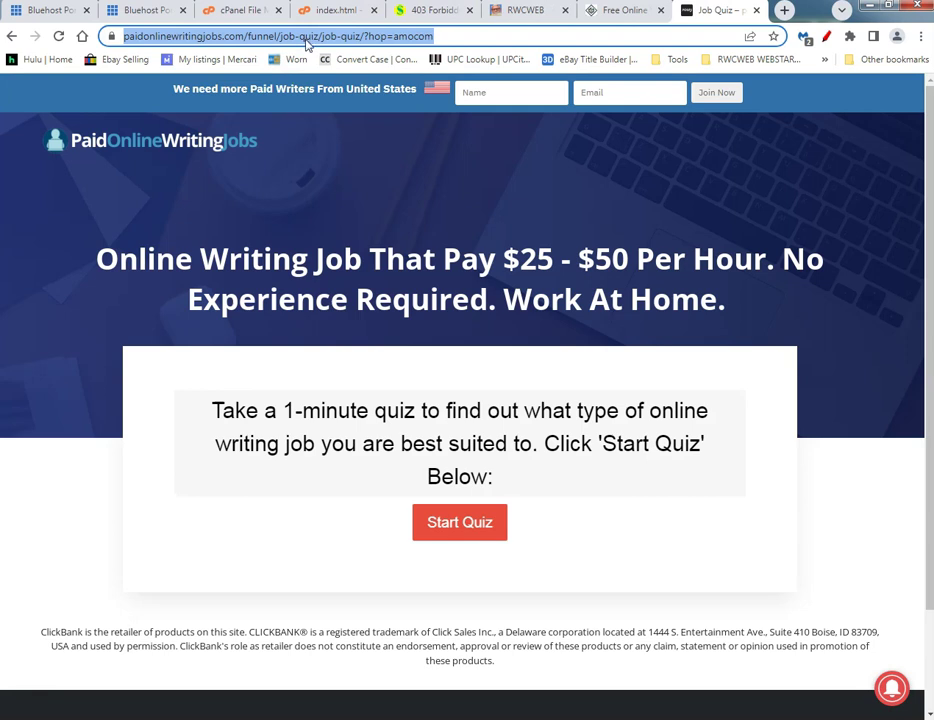
{"action": "key", "text": "ctrl+v"}
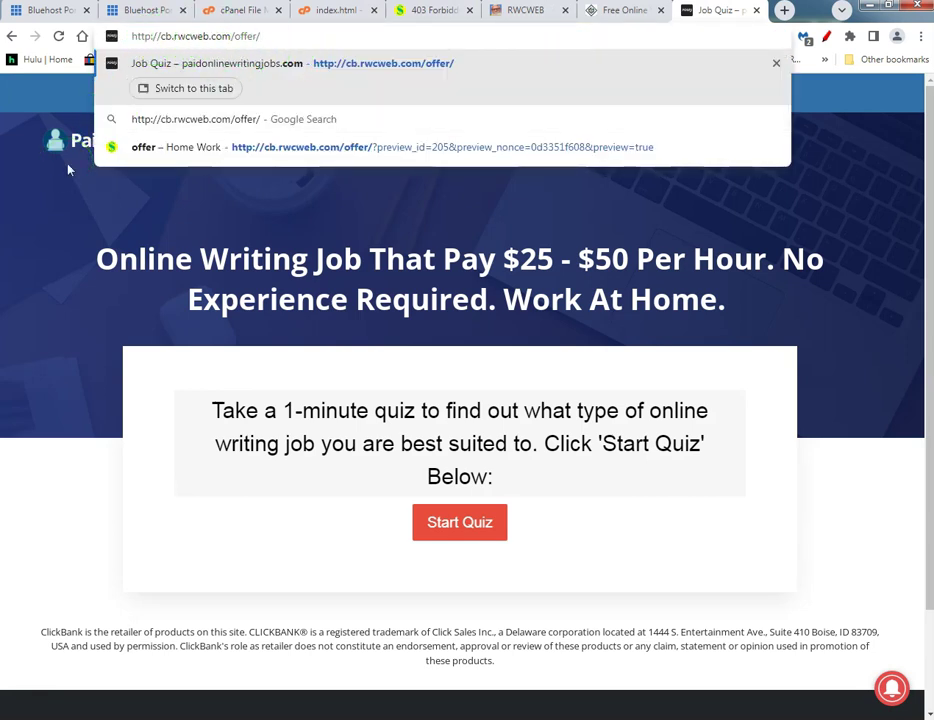
{"action": "key", "text": "Return"}
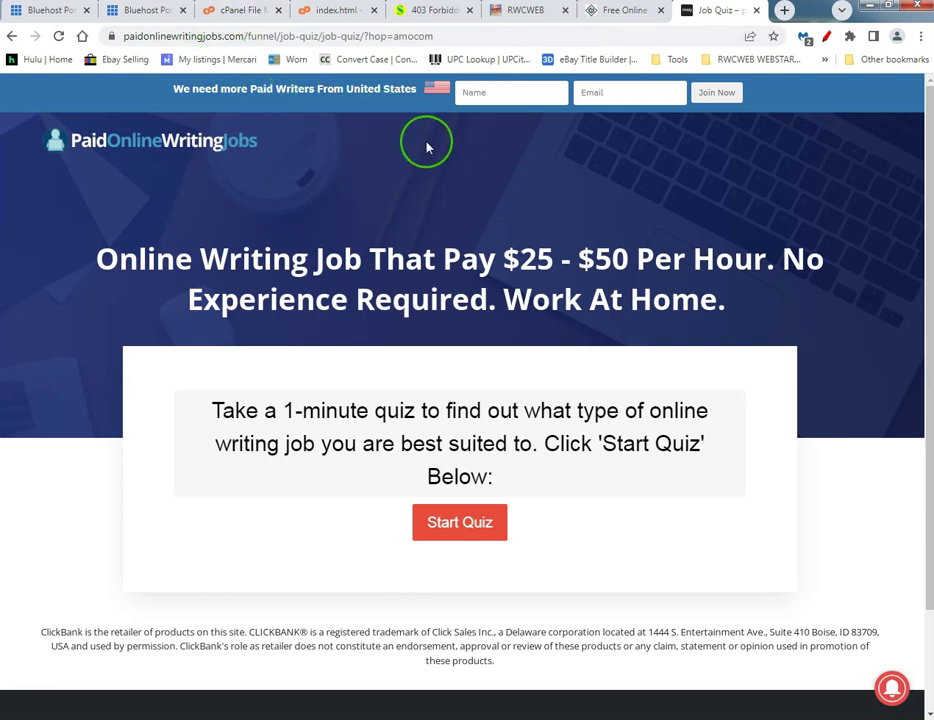
Reload the 403 Forbidden tab so cb.rwcweb.com/offer/ now lands on the job quiz page.
{"action": "left_click", "coordinate": [428, 12]}
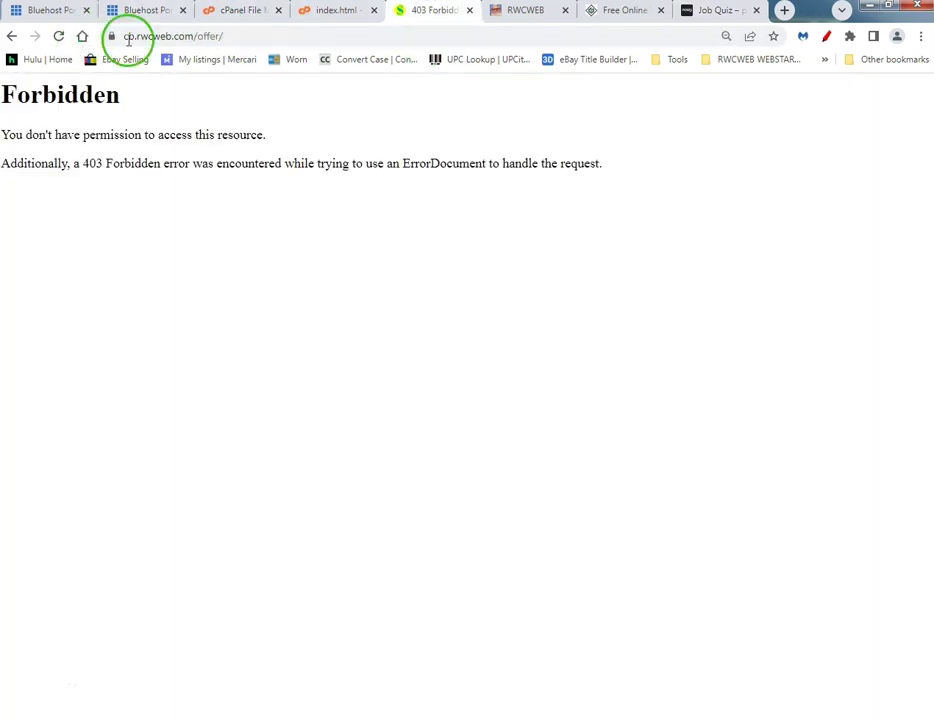
{"action": "left_click", "coordinate": [59, 37]}
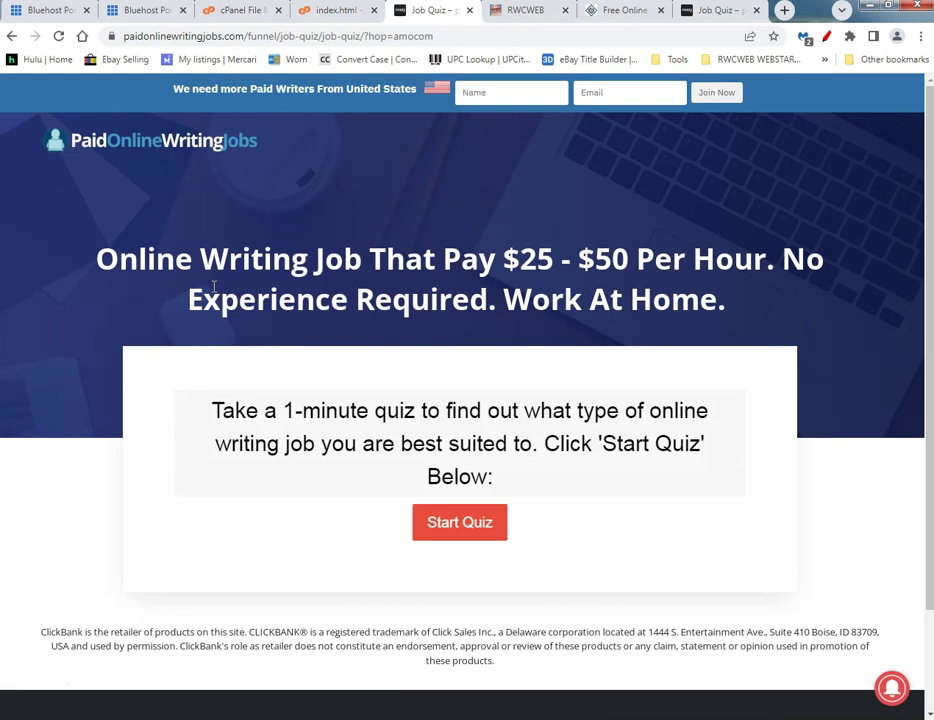
Bring the RWCWEB homepage tab at rwcweb.com to the front.
{"action": "left_click", "coordinate": [535, 14]}
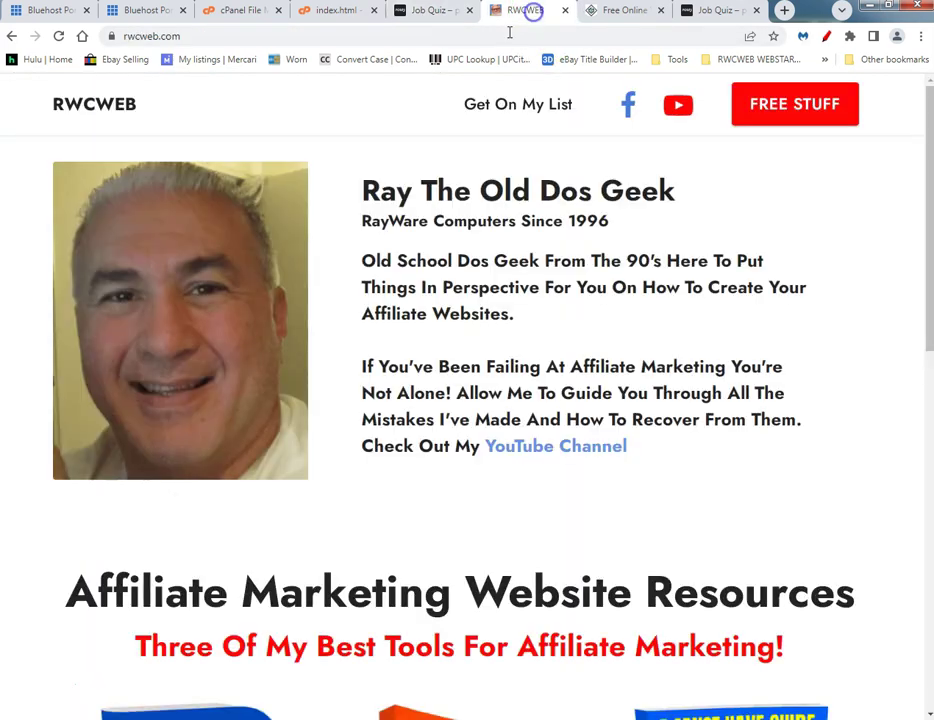